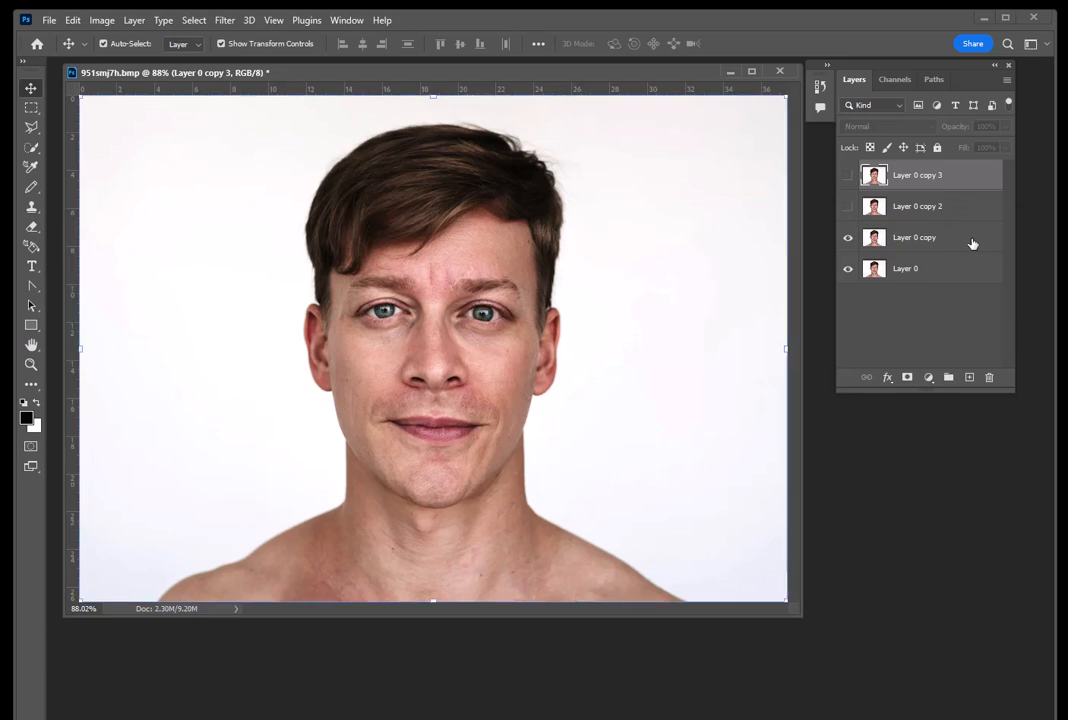
- Apply a black-to-white Gradient Map to Layer 0 copy with the white stop at 81%, and hide that layer
click(101, 22)
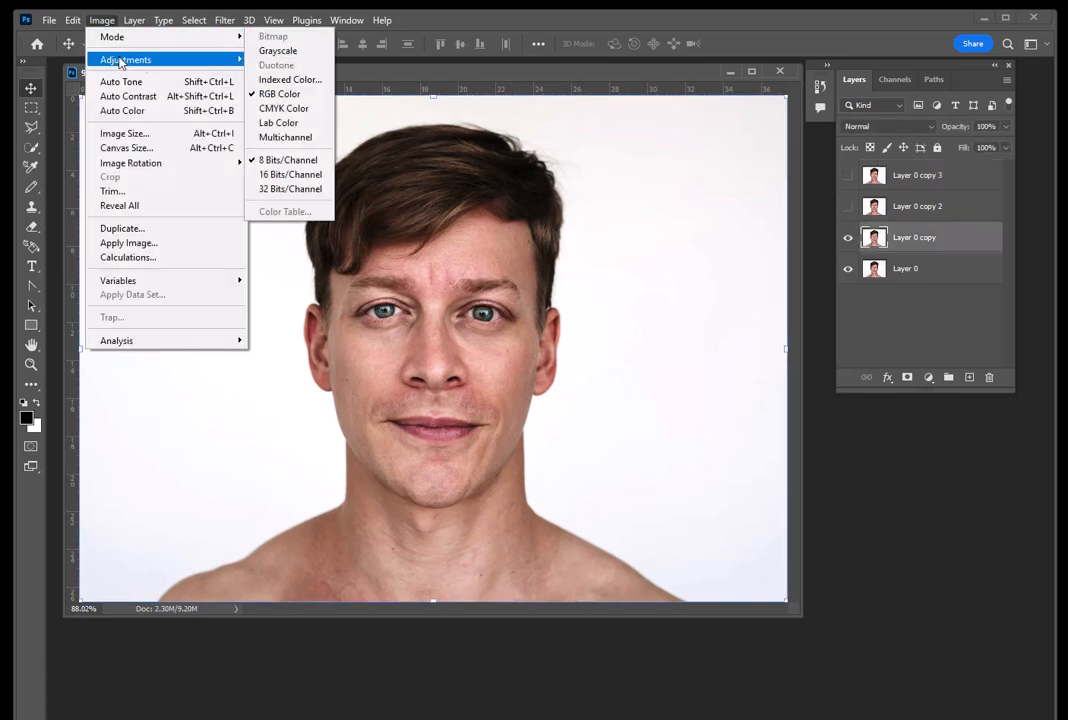
mouse_move(184, 66)
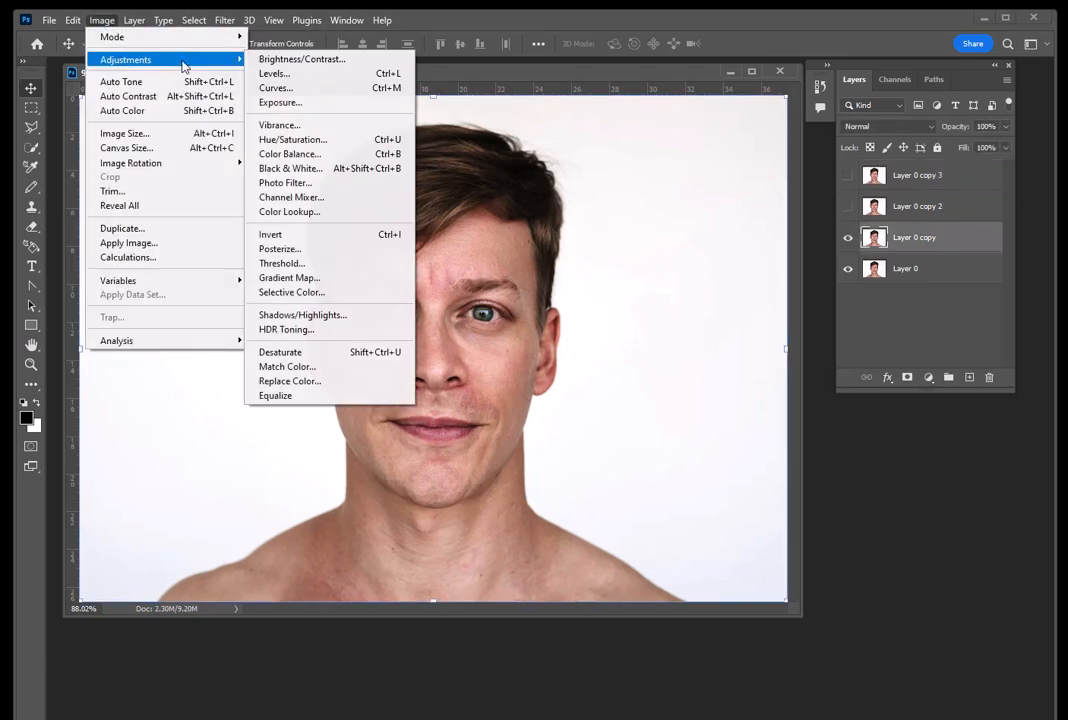
click(375, 285)
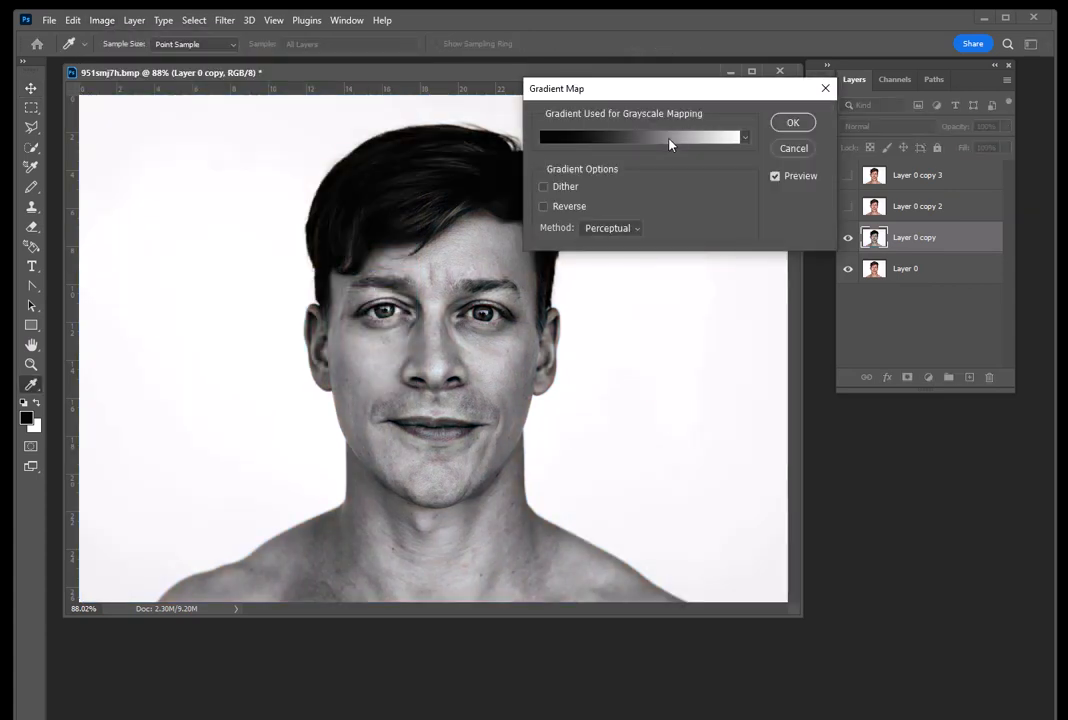
click(669, 147)
drag(358, 592, 299, 592)
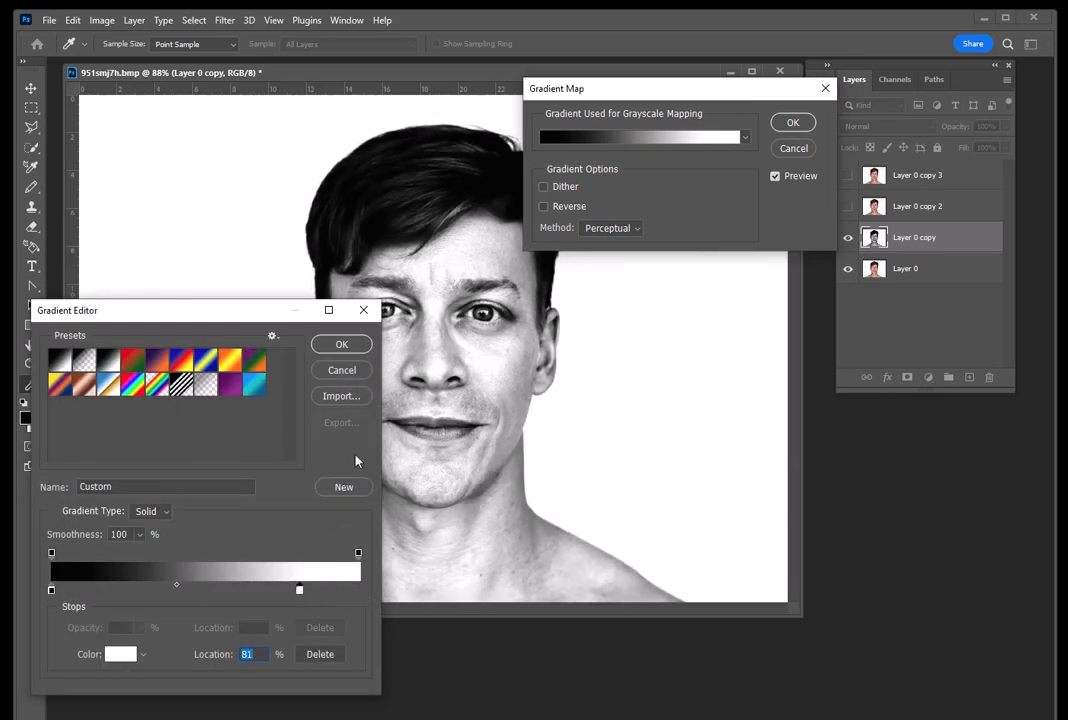
click(338, 344)
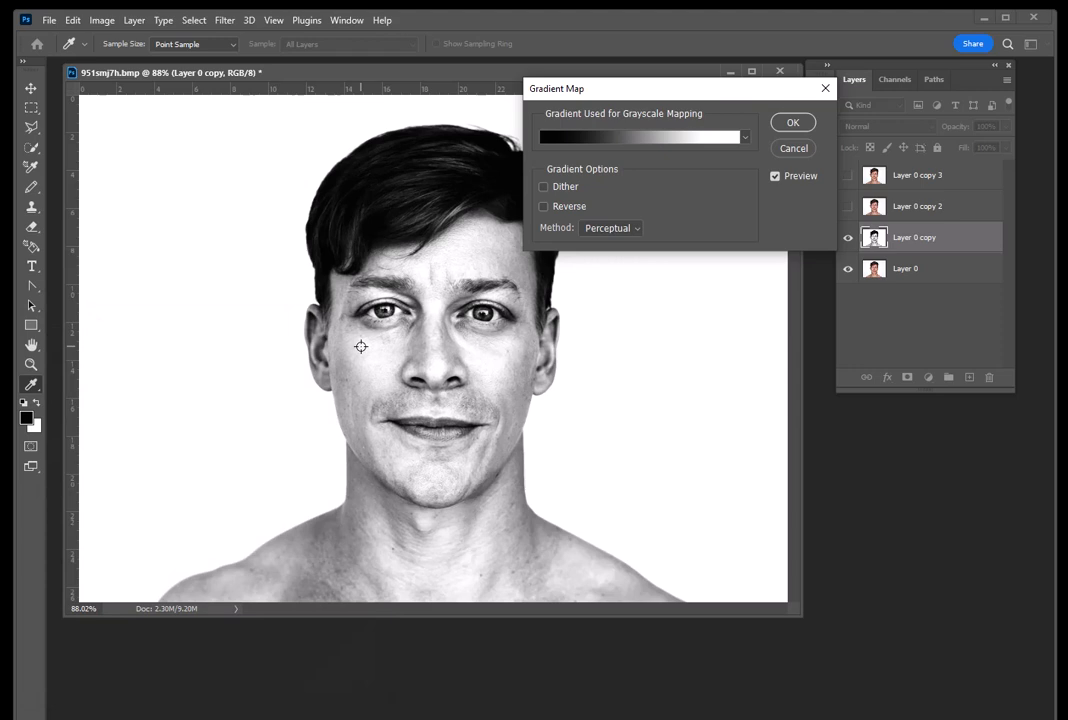
click(793, 123)
key(v)
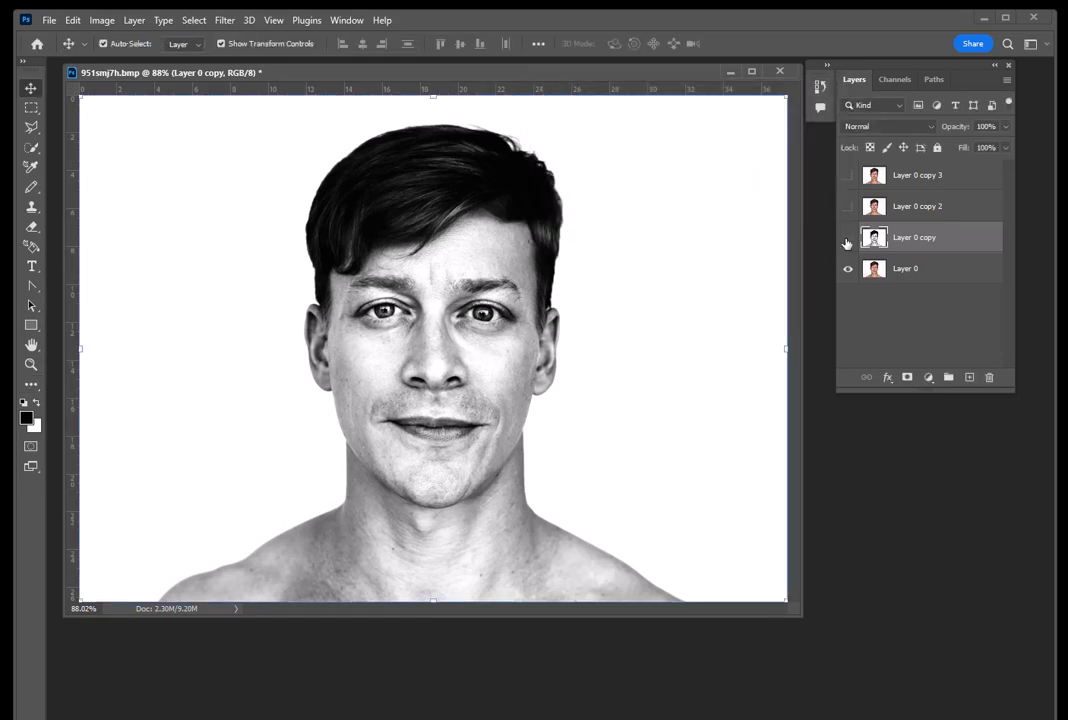
click(848, 238)
- Show Layer 0 copy 2, apply a Gradient Map from black to blue 0066ff to it, and hide it again
click(921, 209)
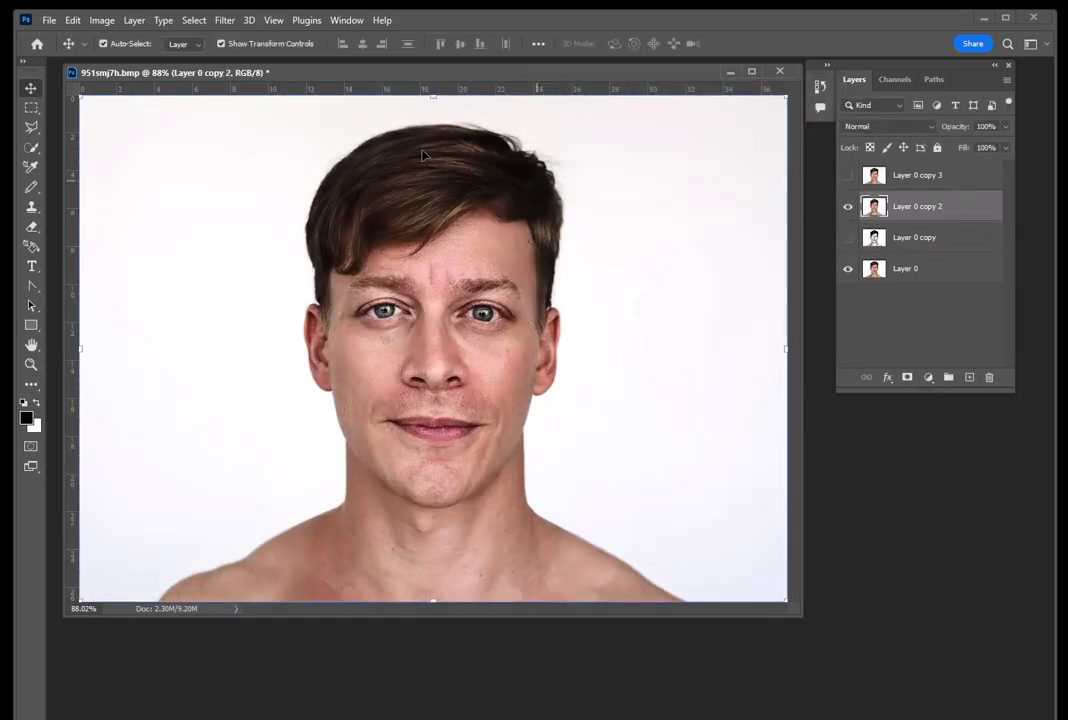
click(101, 21)
mouse_move(107, 58)
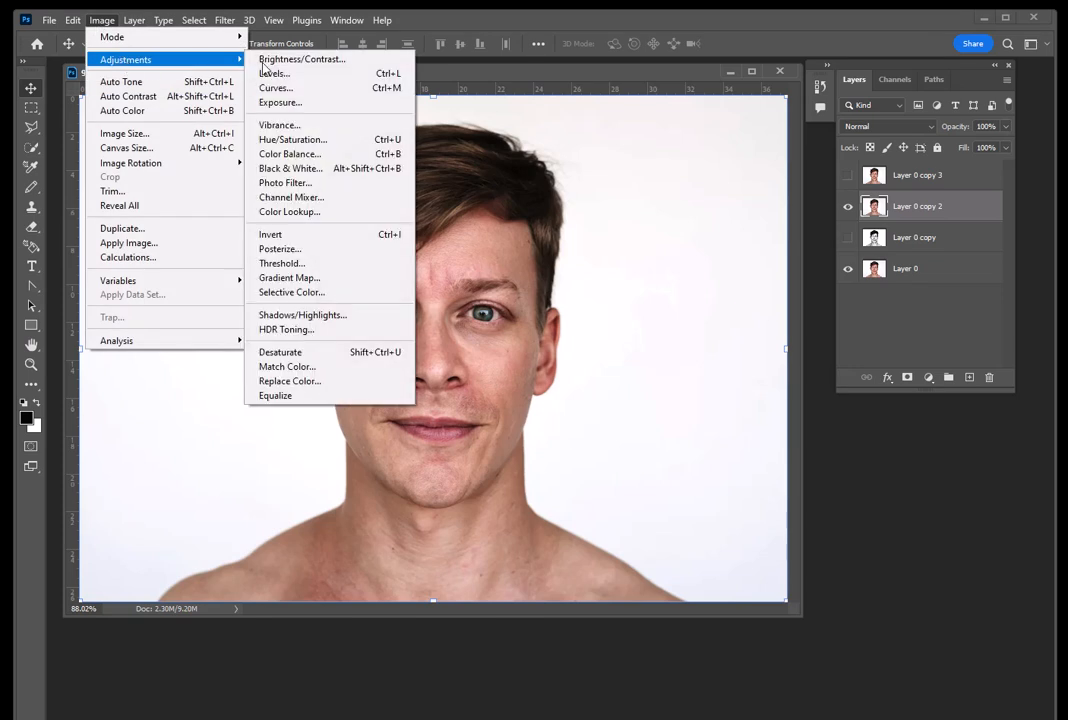
click(362, 279)
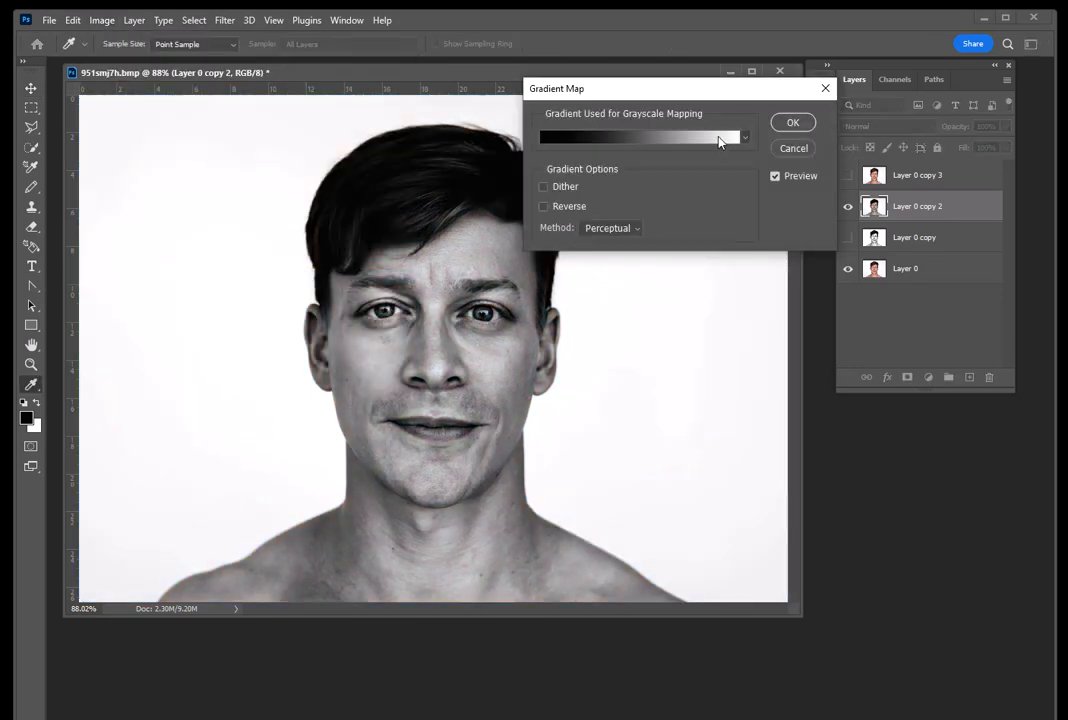
click(719, 139)
click(357, 592)
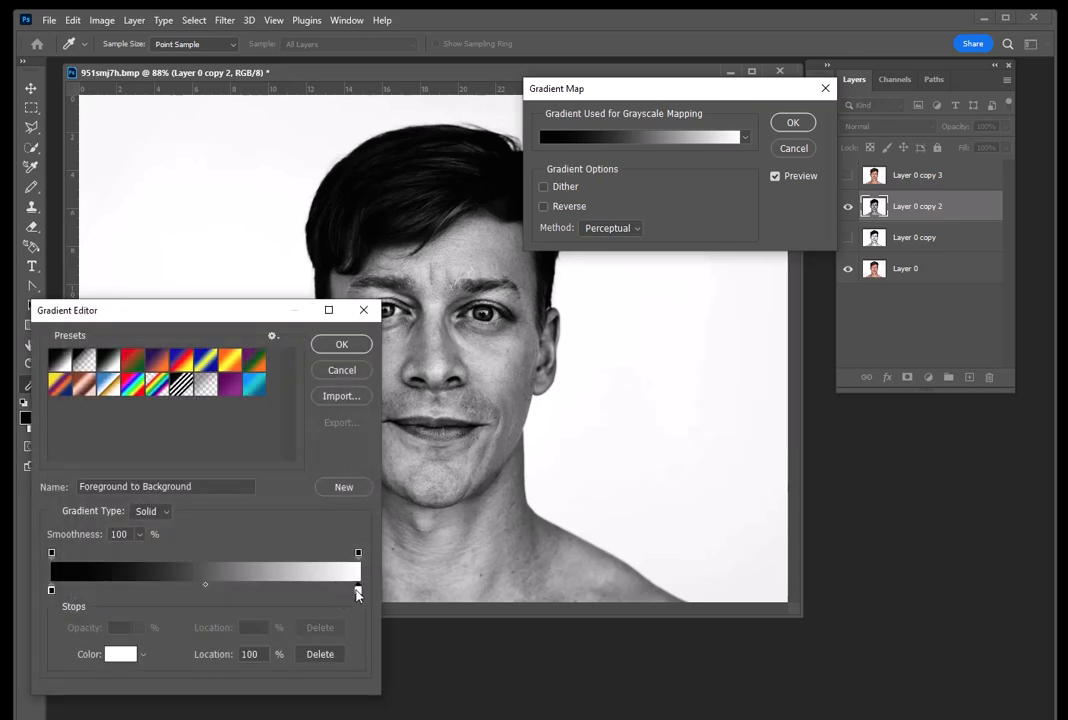
double_click(357, 592)
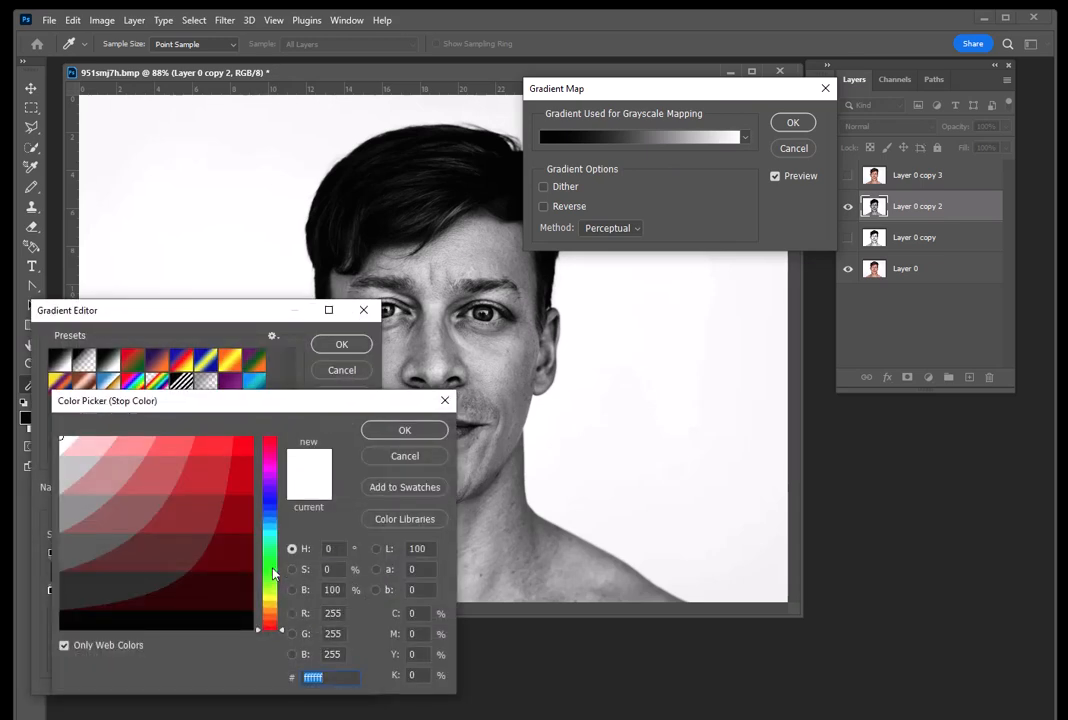
click(269, 516)
click(246, 453)
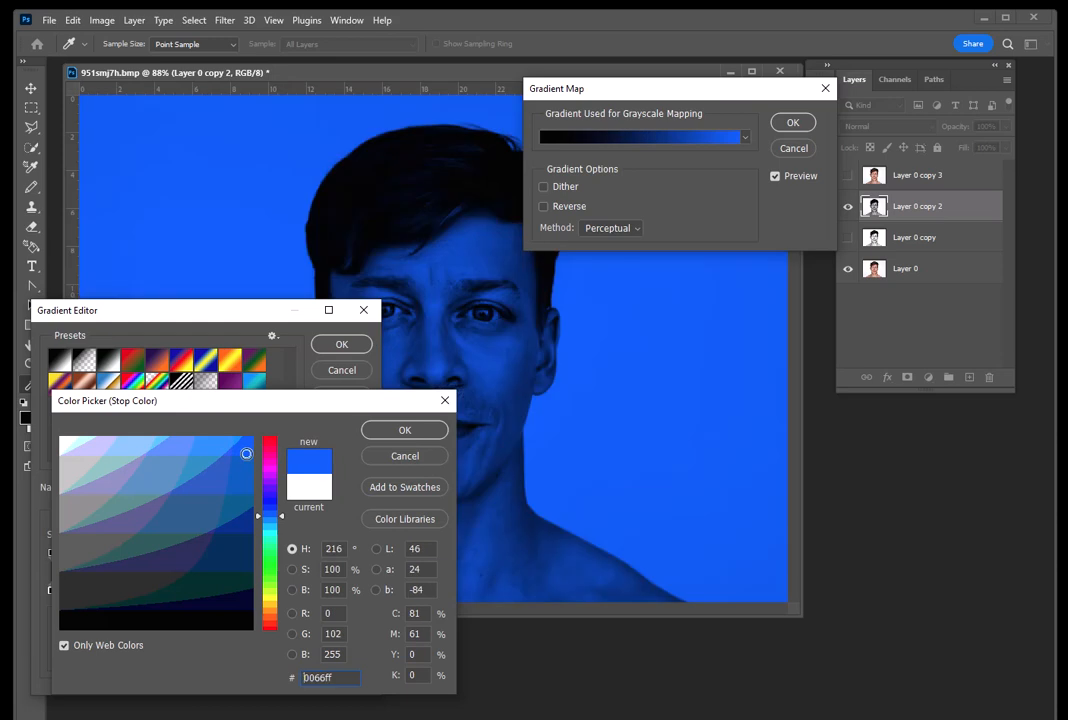
click(384, 432)
click(340, 344)
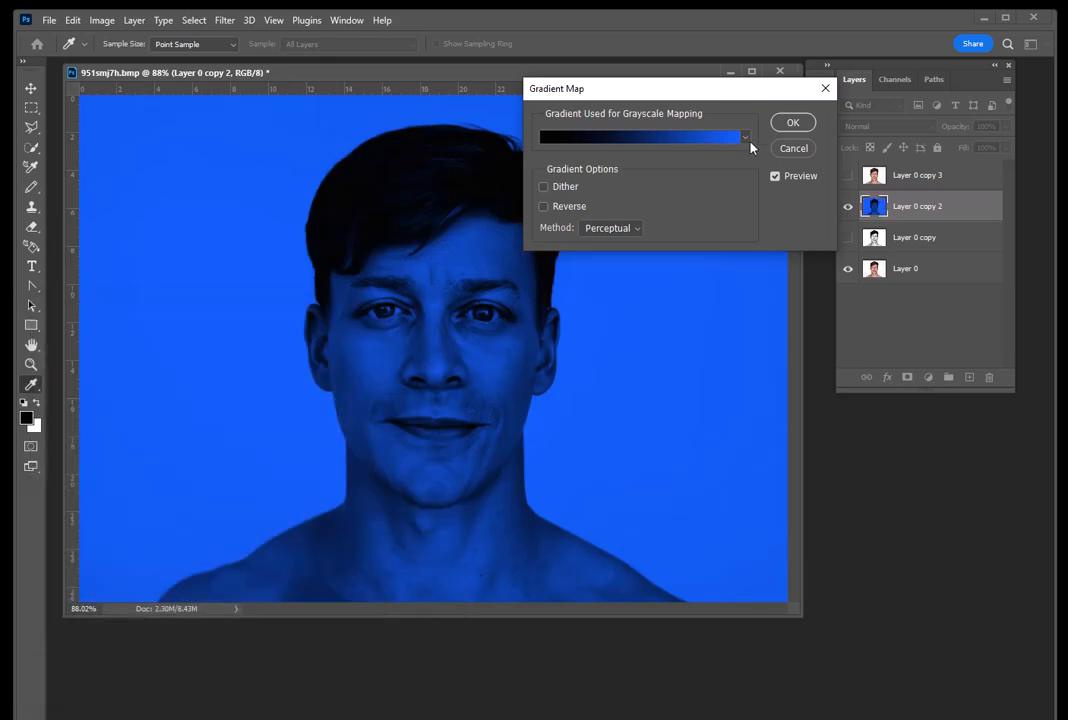
click(792, 123)
click(848, 206)
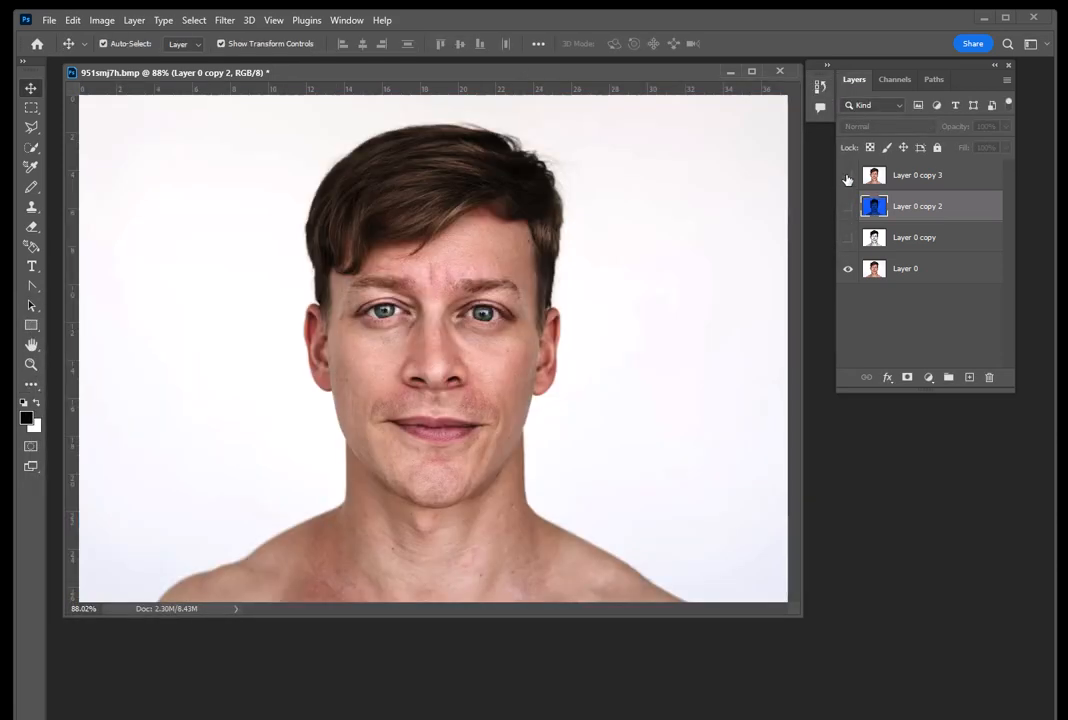
- Show Layer 0 copy 3, apply a Gradient Map from black to red ff0000, and make the hidden layer copies visible again
click(965, 181)
click(102, 20)
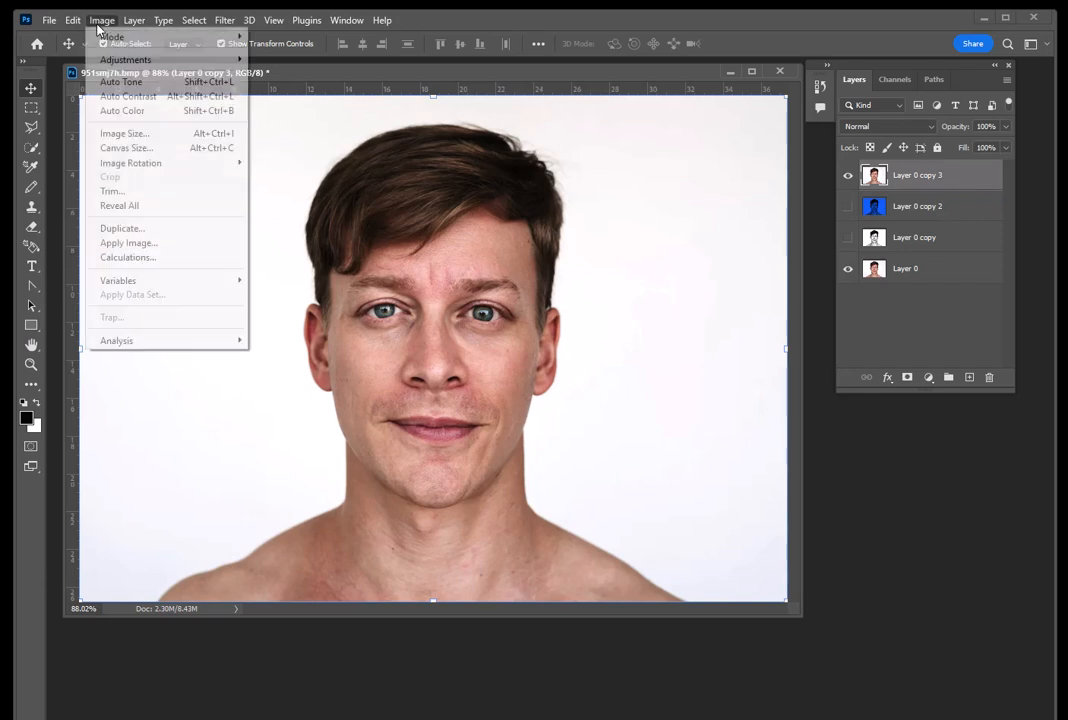
mouse_move(114, 59)
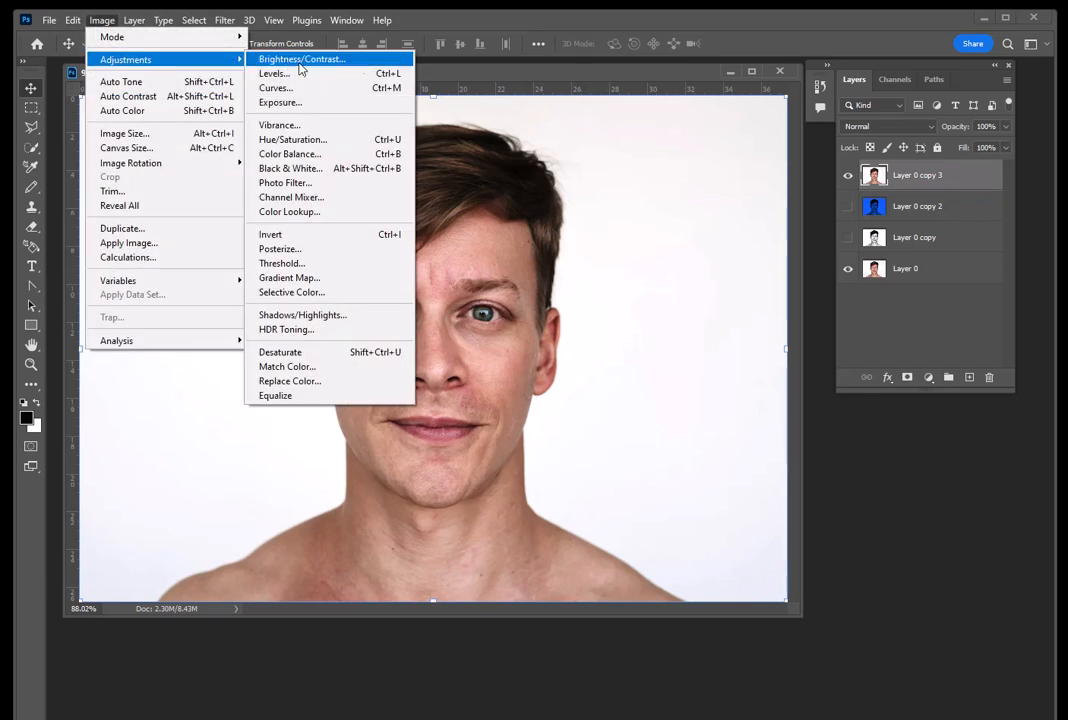
click(366, 287)
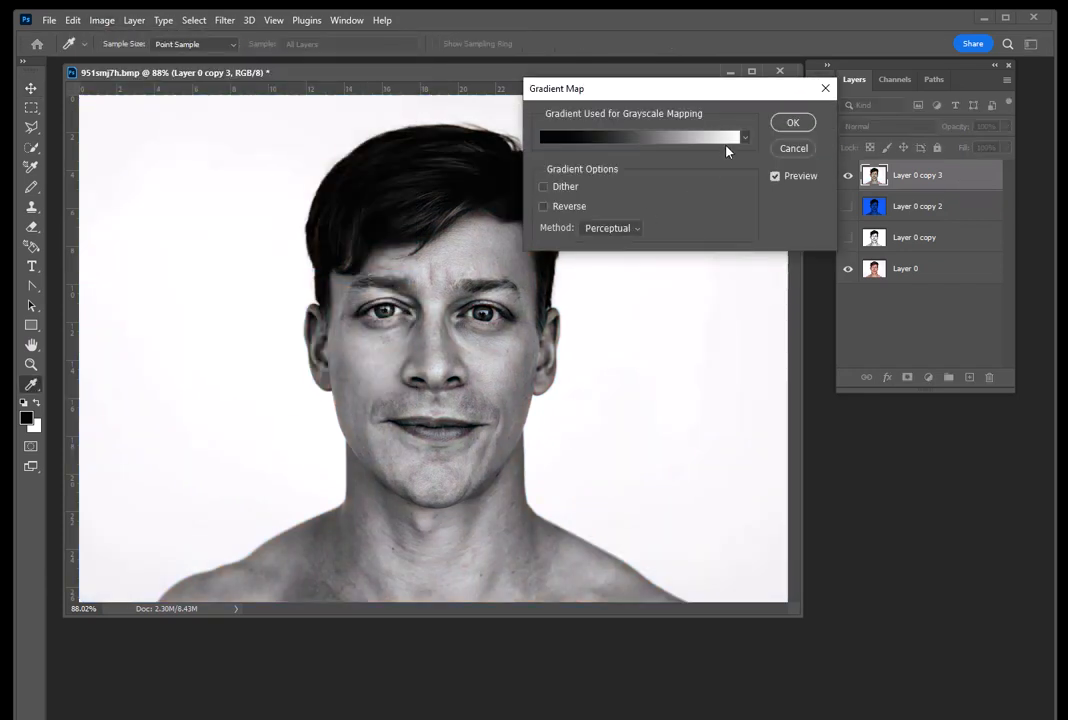
click(726, 146)
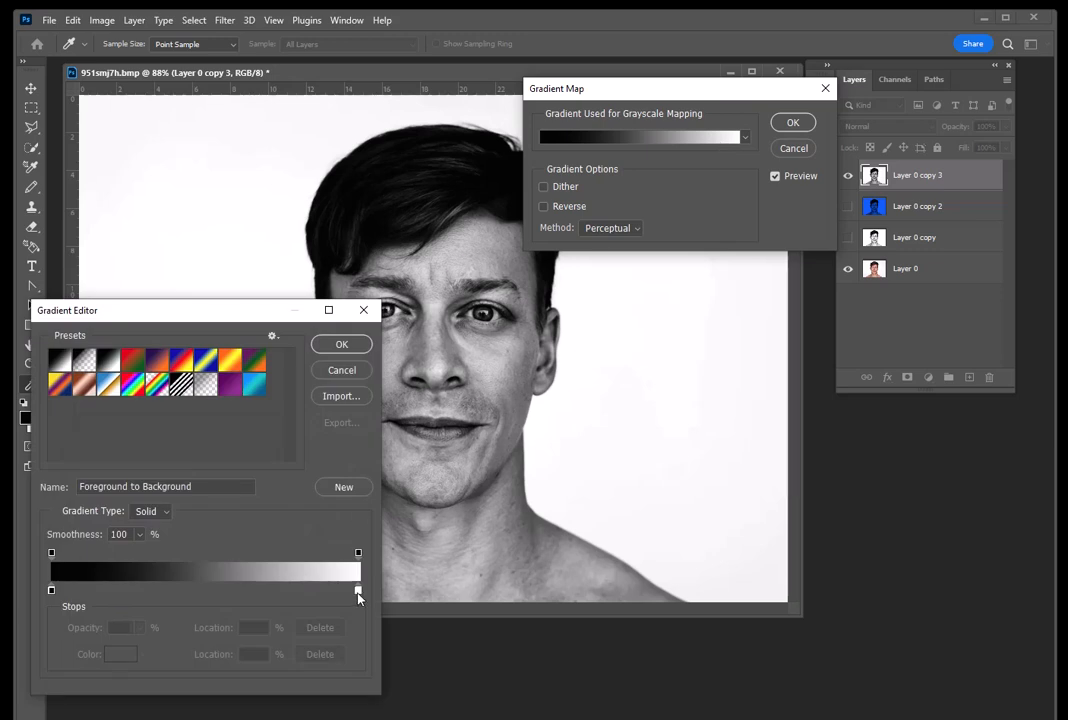
double_click(358, 592)
text(ff0000)
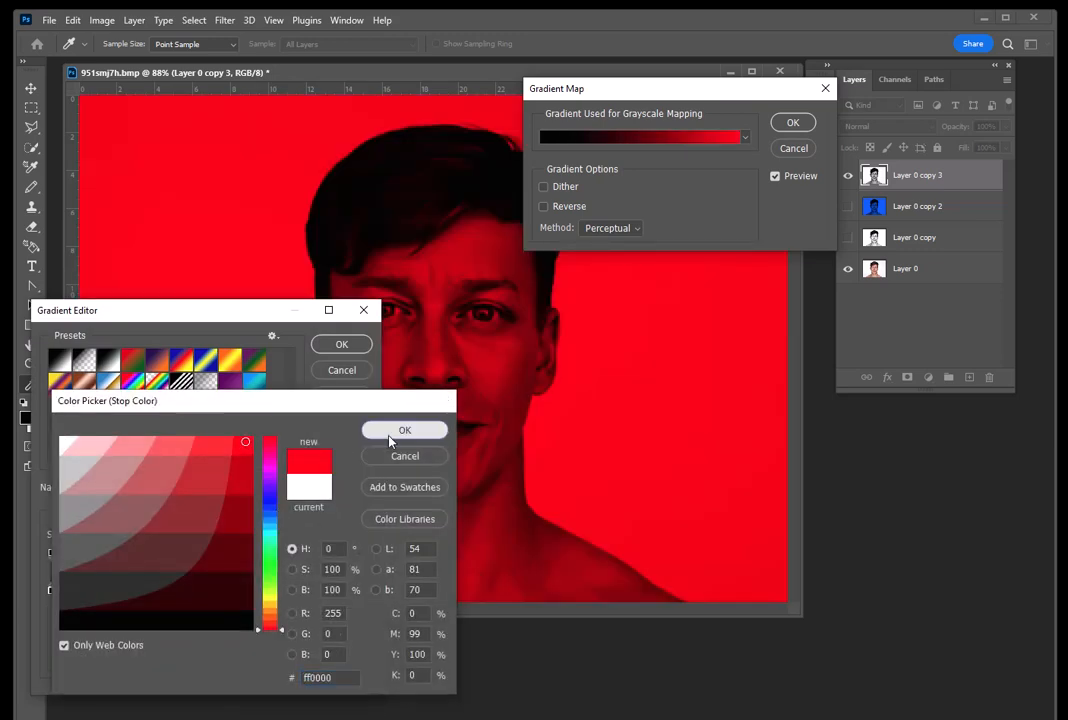
click(402, 430)
click(341, 343)
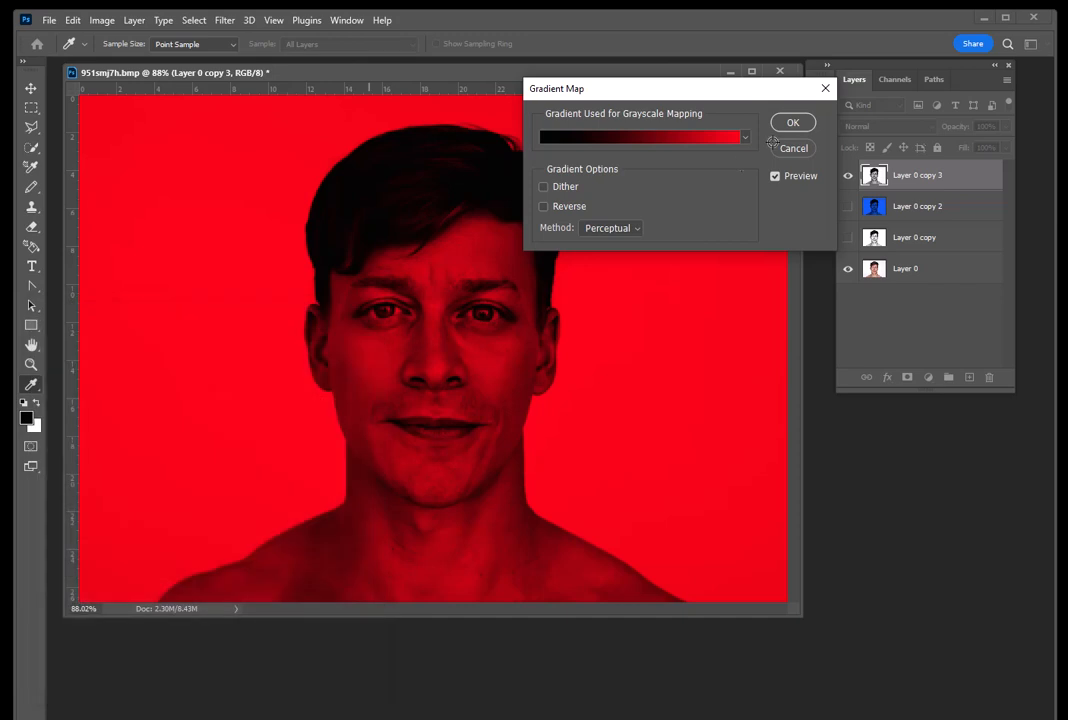
click(791, 124)
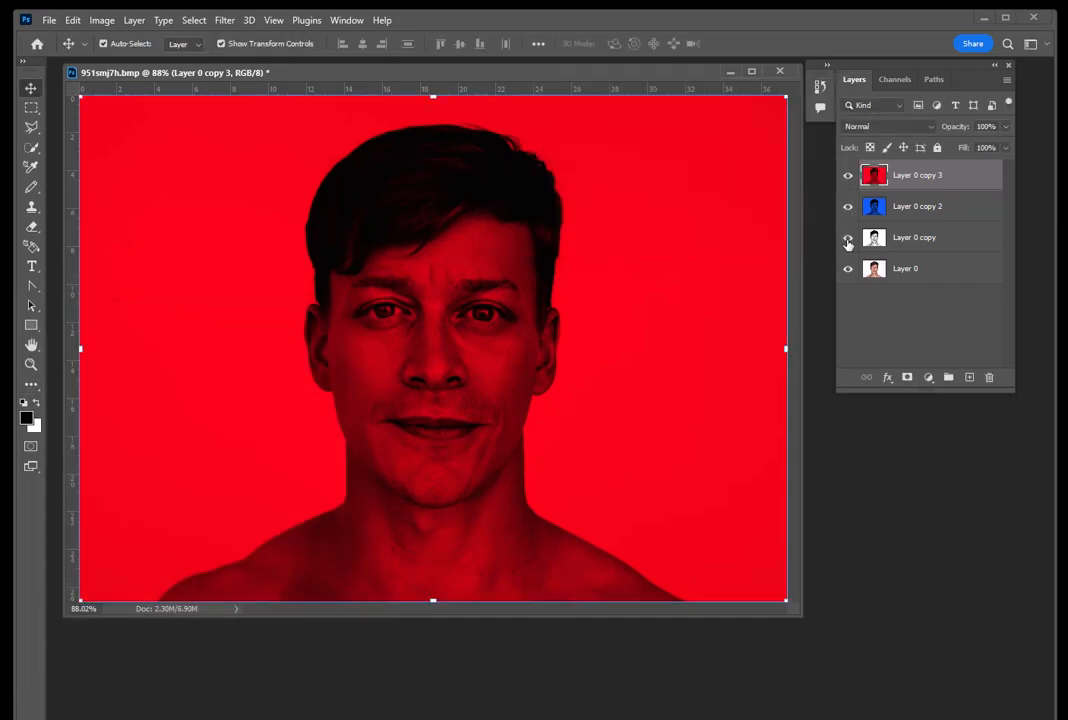
- Add layer masks to Layer 0 copy, Layer 0 copy 2 and Layer 0 copy 3, and invert each mask to black
click(957, 247)
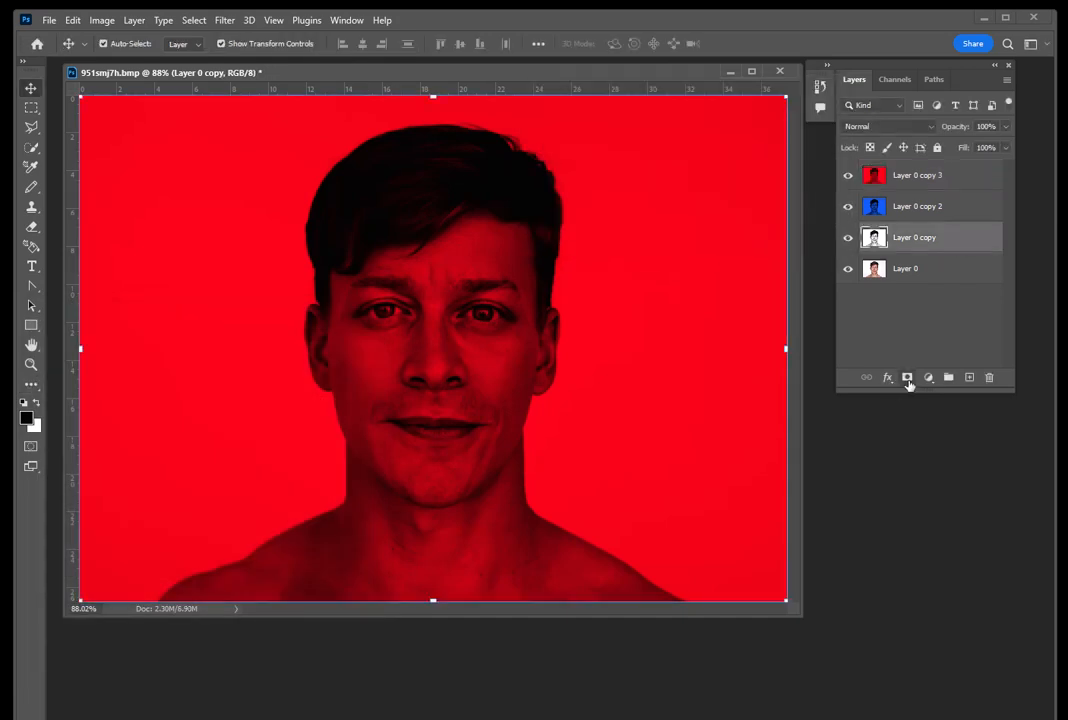
click(908, 380)
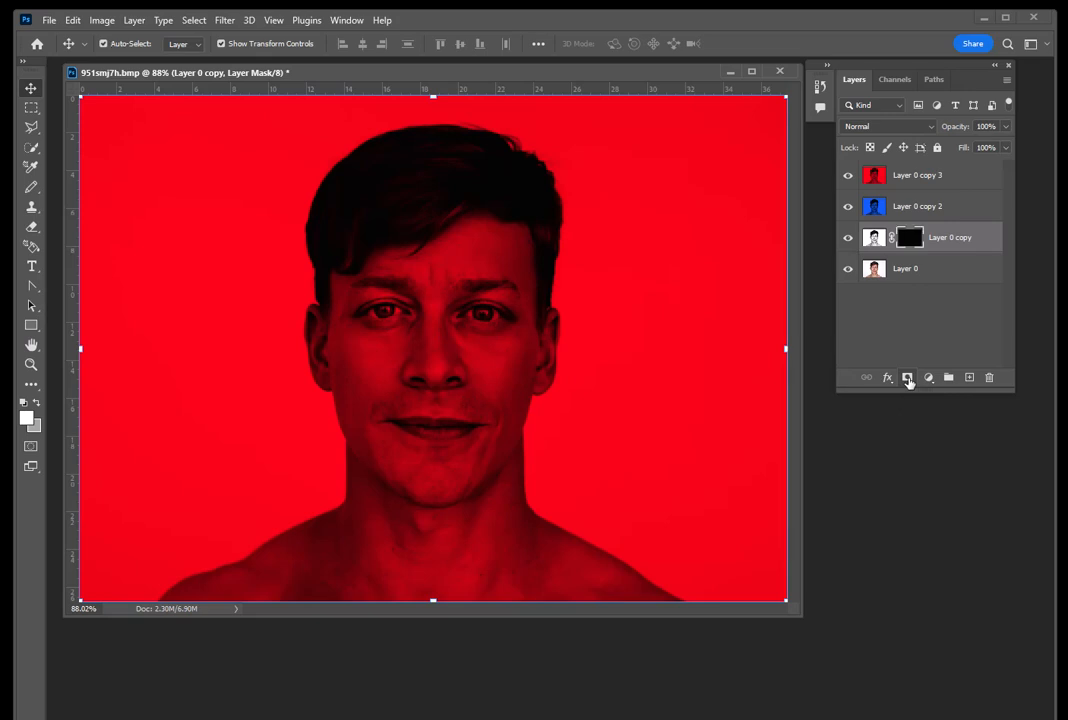
click(946, 206)
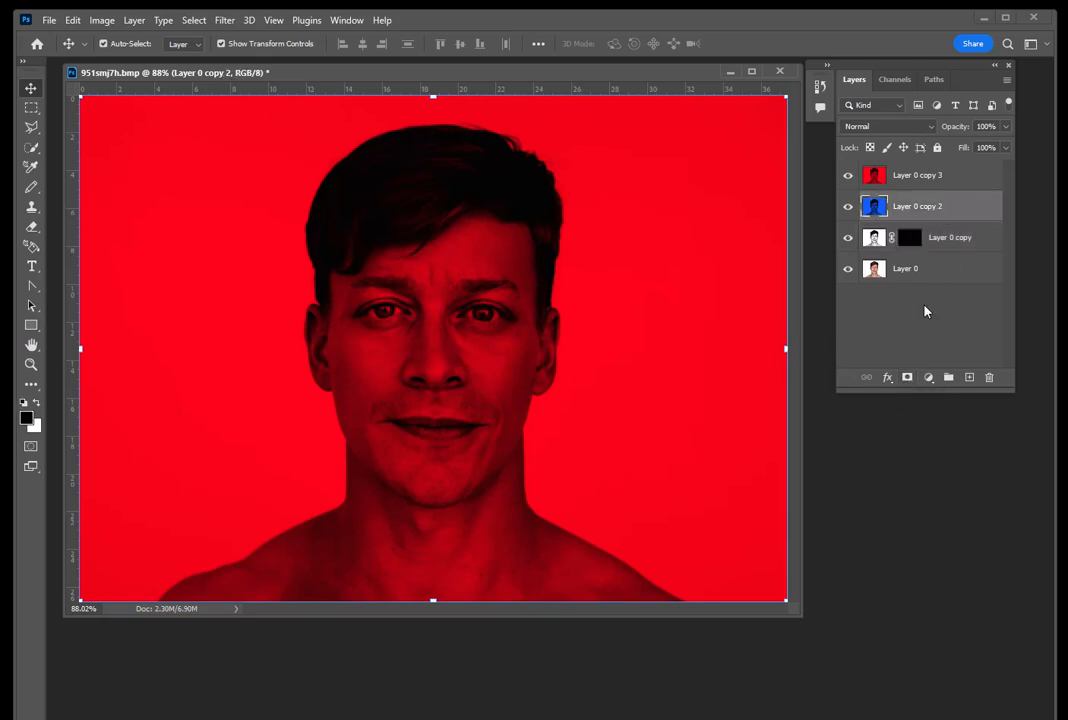
click(908, 380)
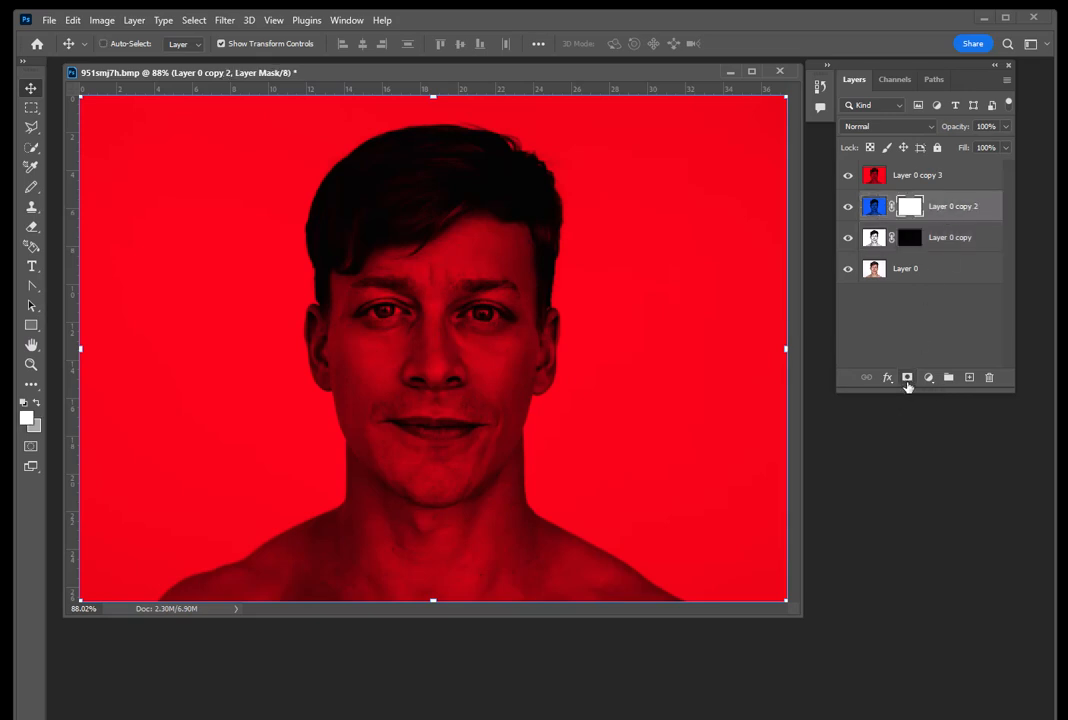
click(927, 177)
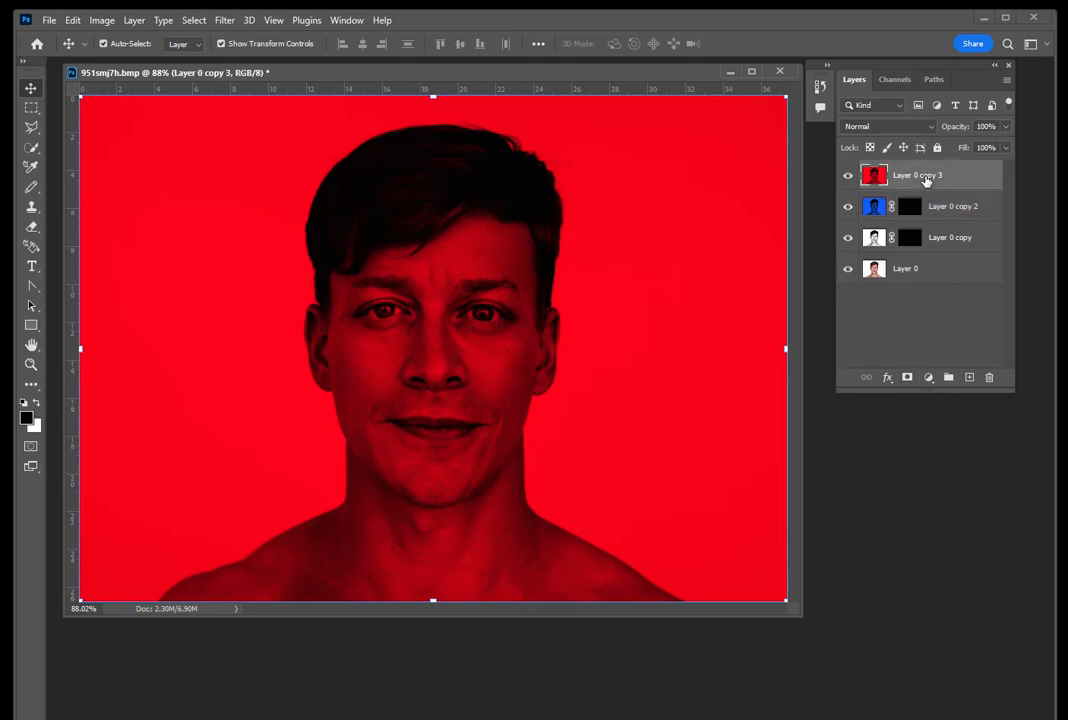
click(908, 379)
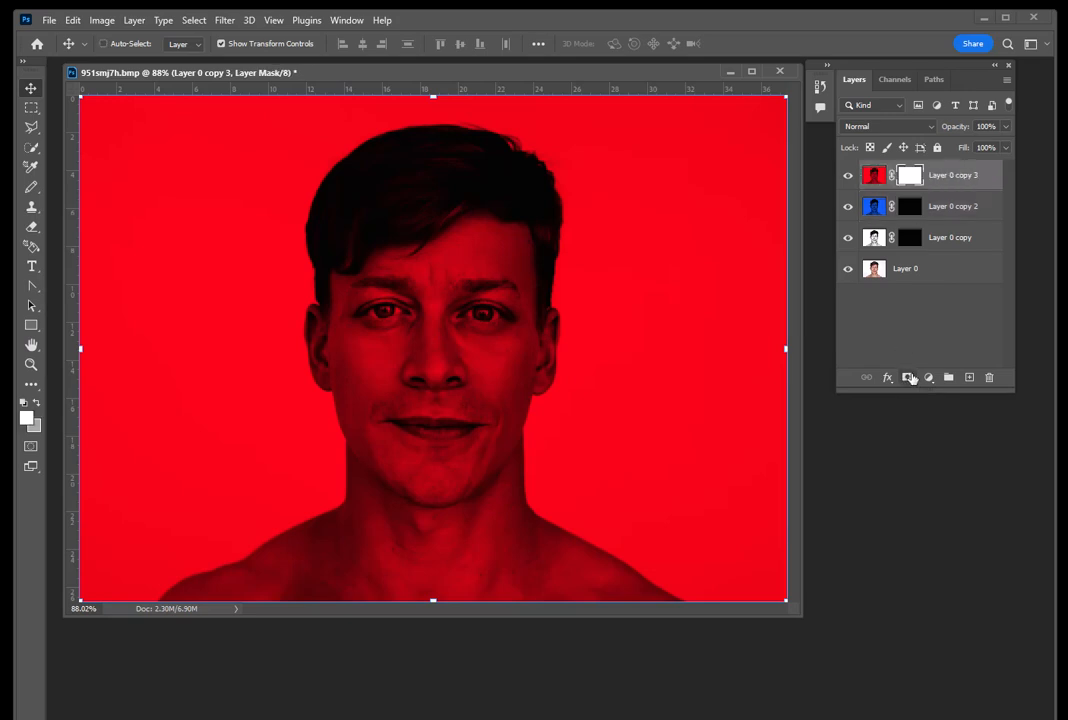
key(ctrl+i)
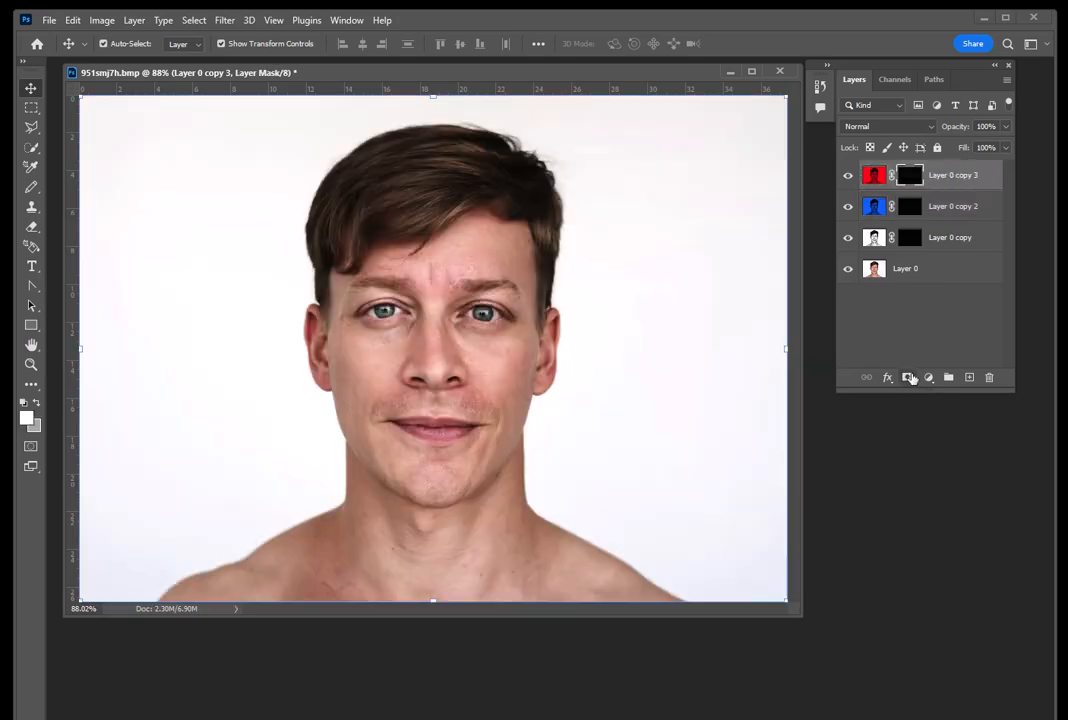
- Paint the face white on Layer 0 copy's mask with a 120 px brush, and fill in its edges with a 37 px brush
click(912, 240)
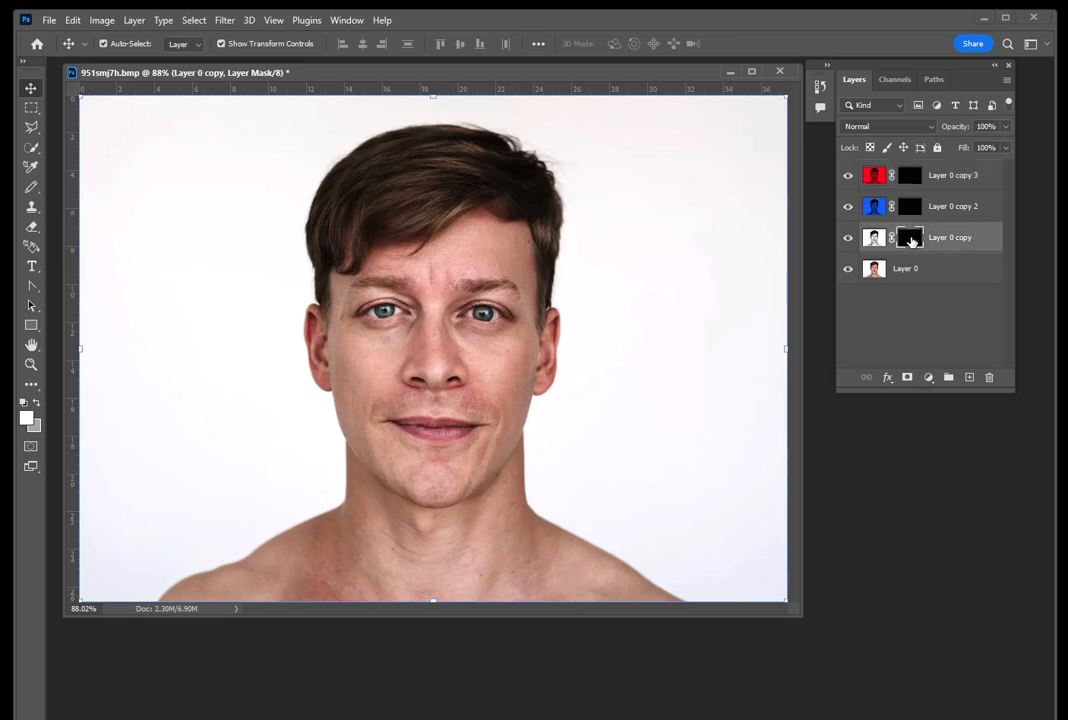
click(33, 194)
click(75, 185)
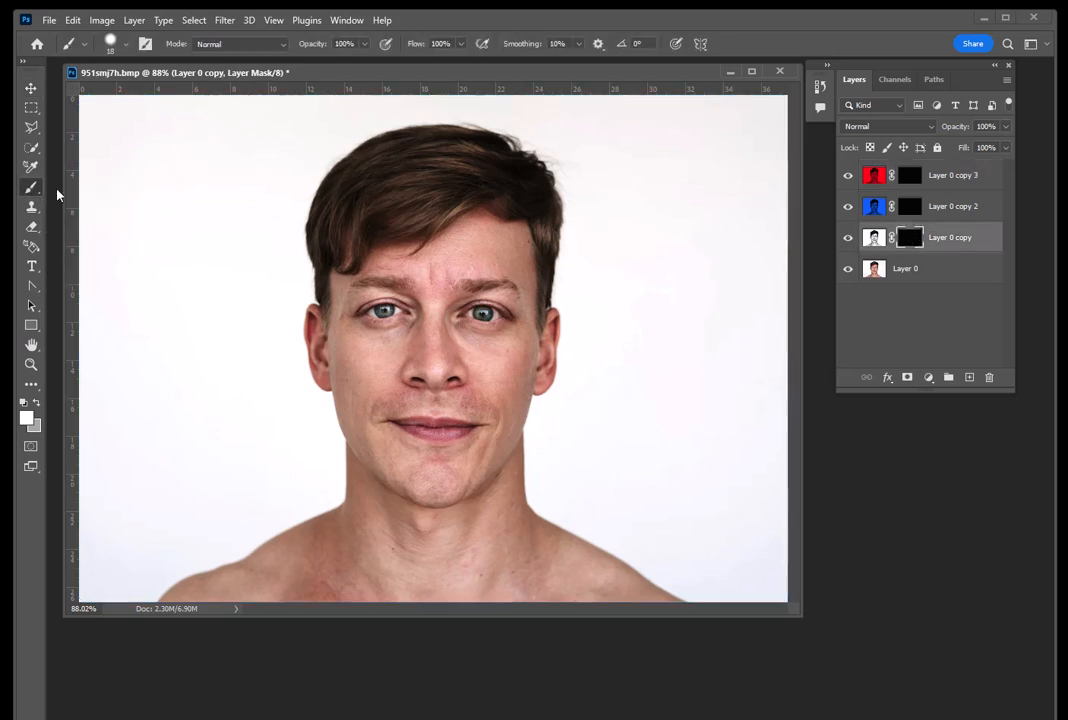
click(28, 419)
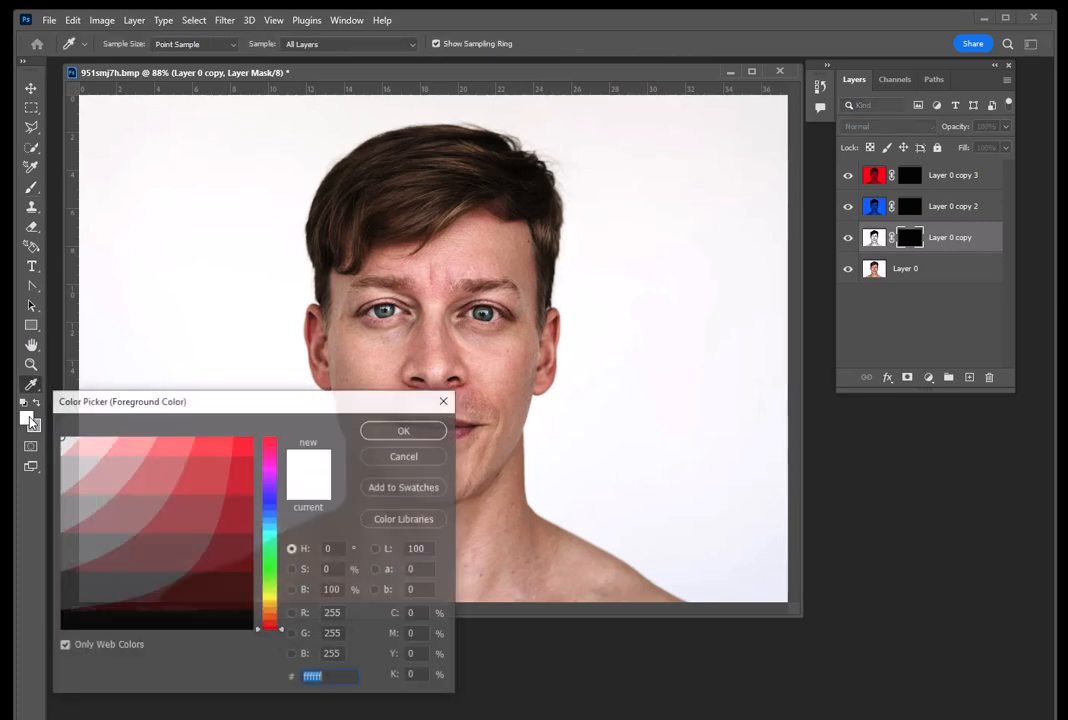
click(404, 430)
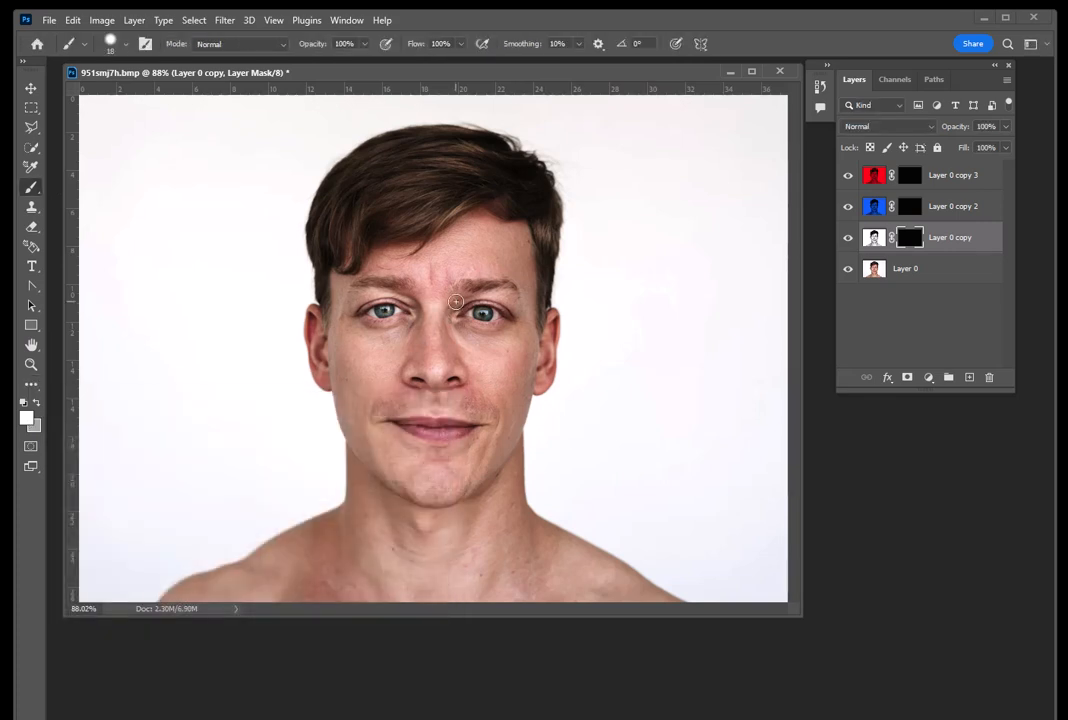
click(117, 46)
drag(111, 92, 154, 93)
mouse_move(445, 310)
mouse_down()
mouse_move(433, 358)
mouse_move(425, 300)
mouse_move(467, 248)
mouse_move(422, 341)
mouse_move(435, 432)
mouse_move(385, 420)
mouse_move(345, 340)
mouse_move(350, 250)
mouse_move(429, 375)
mouse_move(493, 303)
mouse_move(484, 238)
mouse_move(464, 447)
mouse_move(248, 255)
mouse_up()
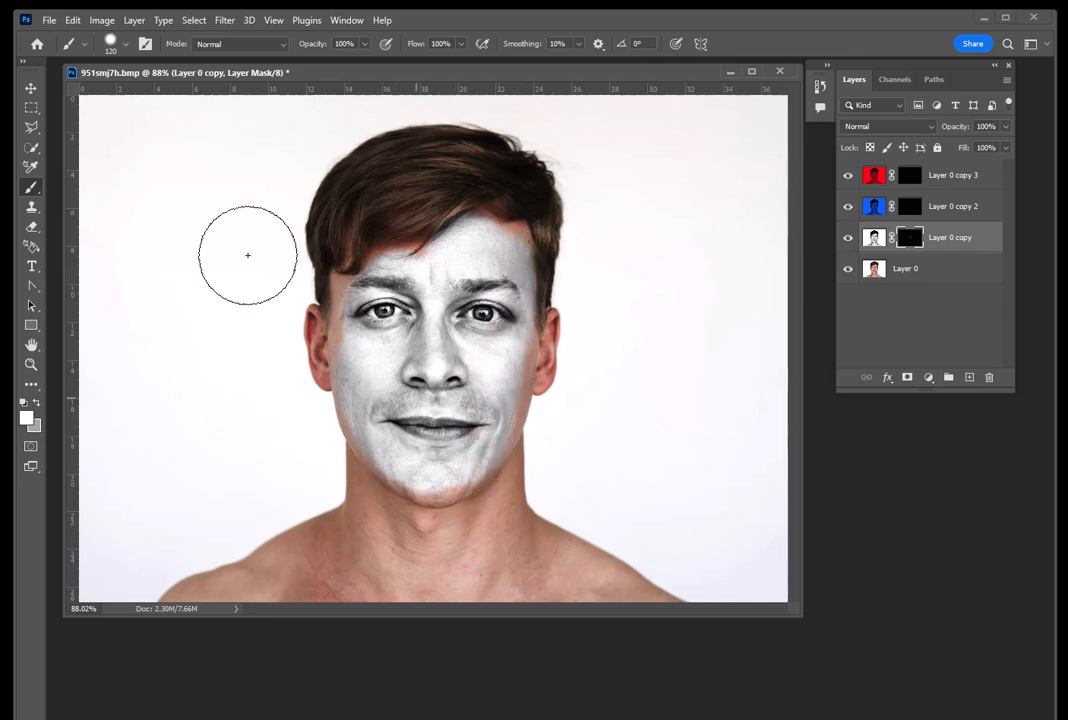
click(110, 42)
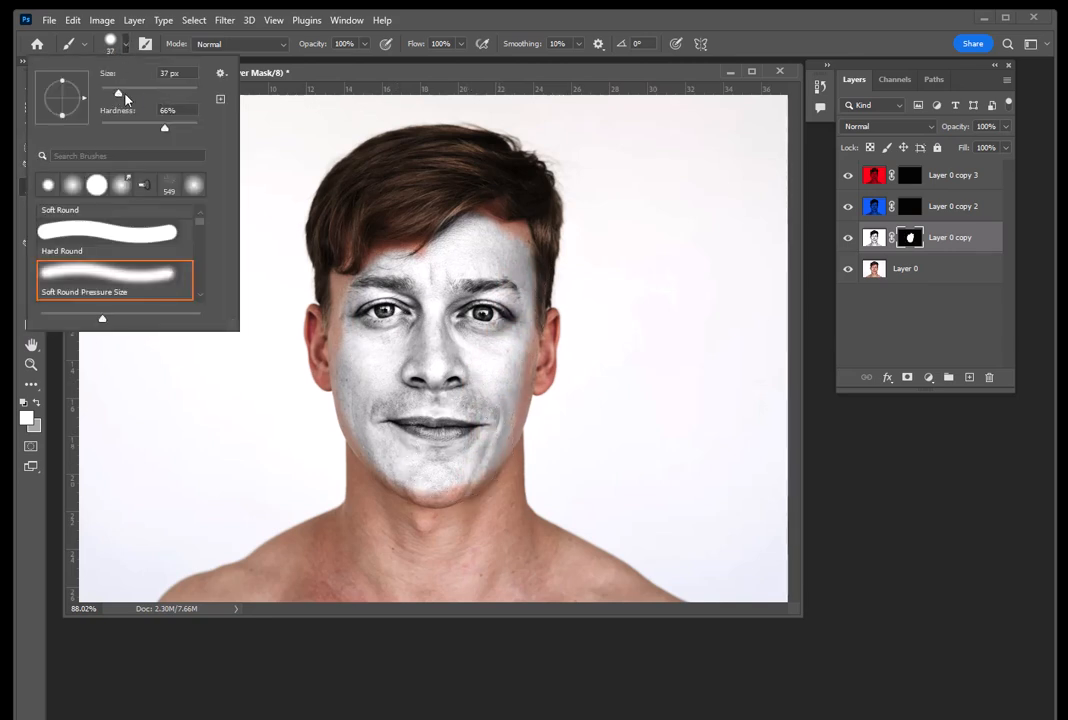
mouse_move(515, 245)
mouse_down()
mouse_move(479, 221)
mouse_move(422, 267)
mouse_move(409, 262)
mouse_move(423, 252)
mouse_move(400, 253)
mouse_move(341, 291)
mouse_move(337, 281)
mouse_move(344, 402)
mouse_move(362, 430)
mouse_move(347, 421)
mouse_move(399, 481)
mouse_move(460, 492)
mouse_move(515, 431)
mouse_move(524, 333)
mouse_up()
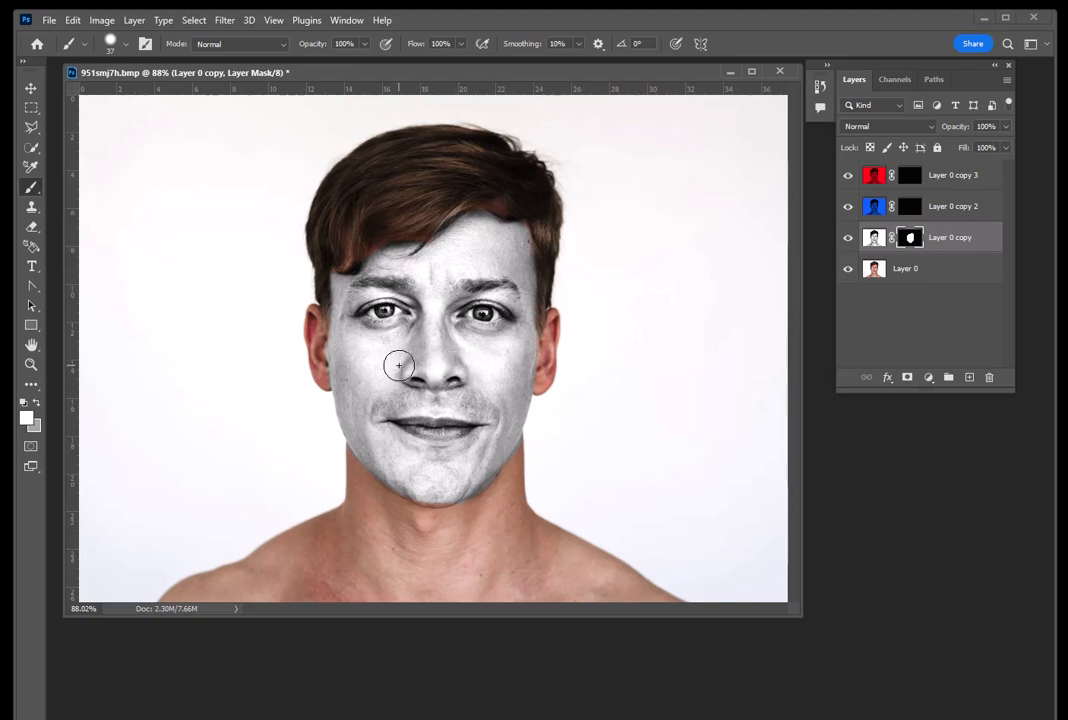
- Erase the white overspill beside the jaw on Layer 0 copy's mask with a 26 px eraser
key(e)
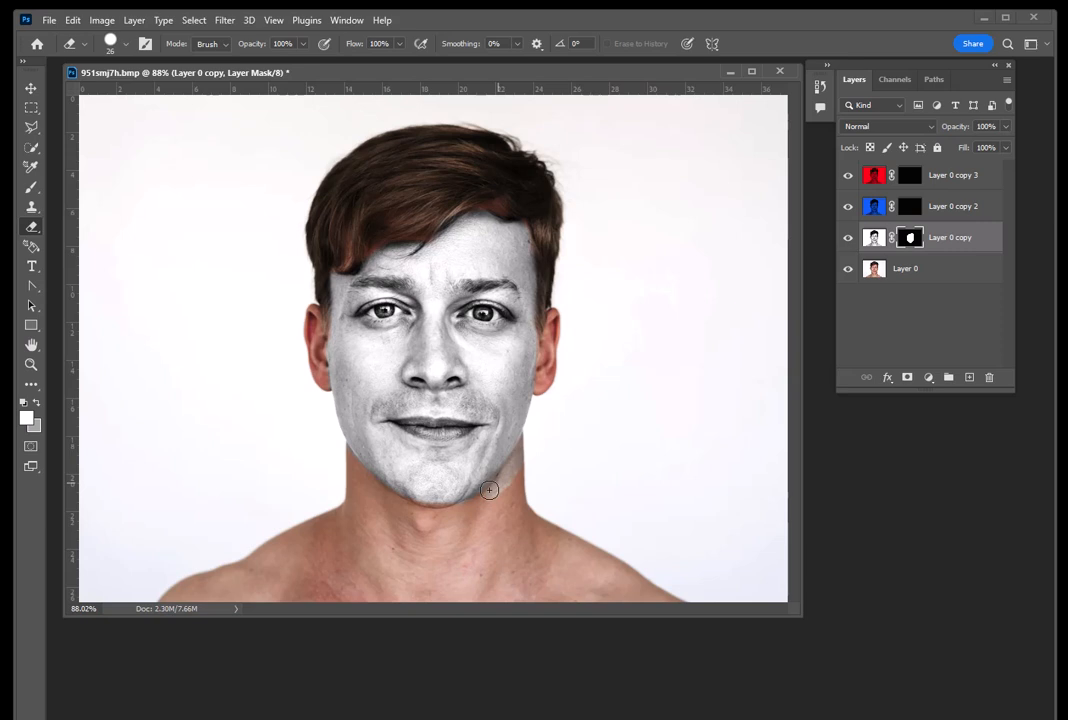
drag(491, 496, 512, 503)
- Paint a round blue spot over each eye on Layer 0 copy 2's mask with an 81 px brush
click(910, 207)
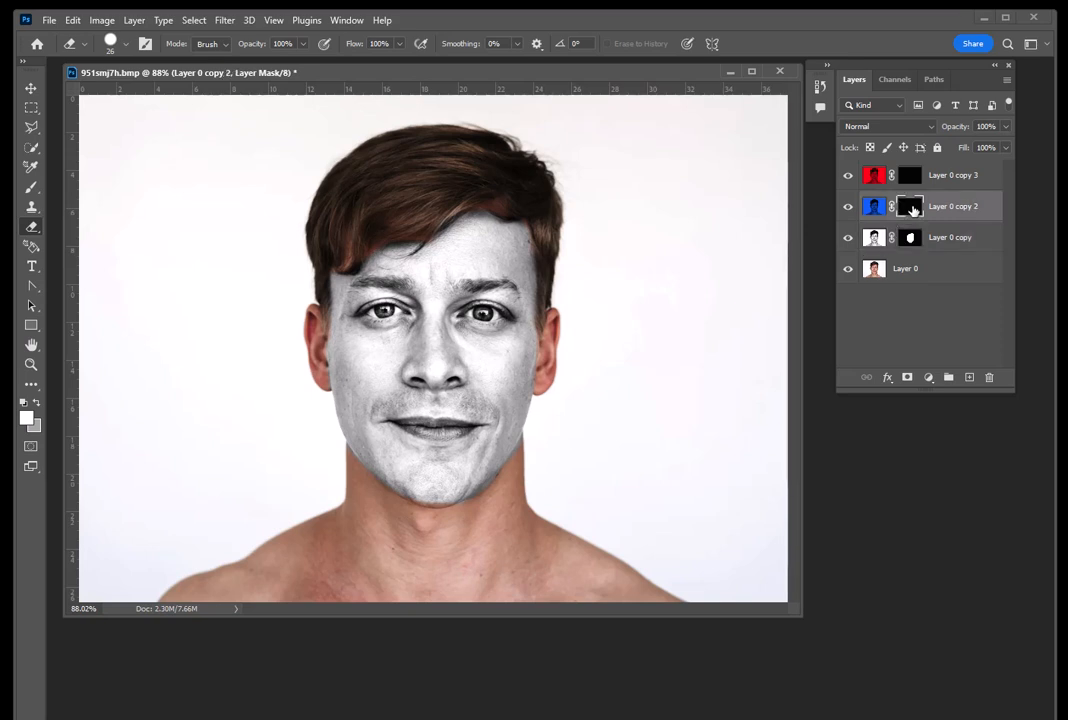
click(31, 190)
click(125, 44)
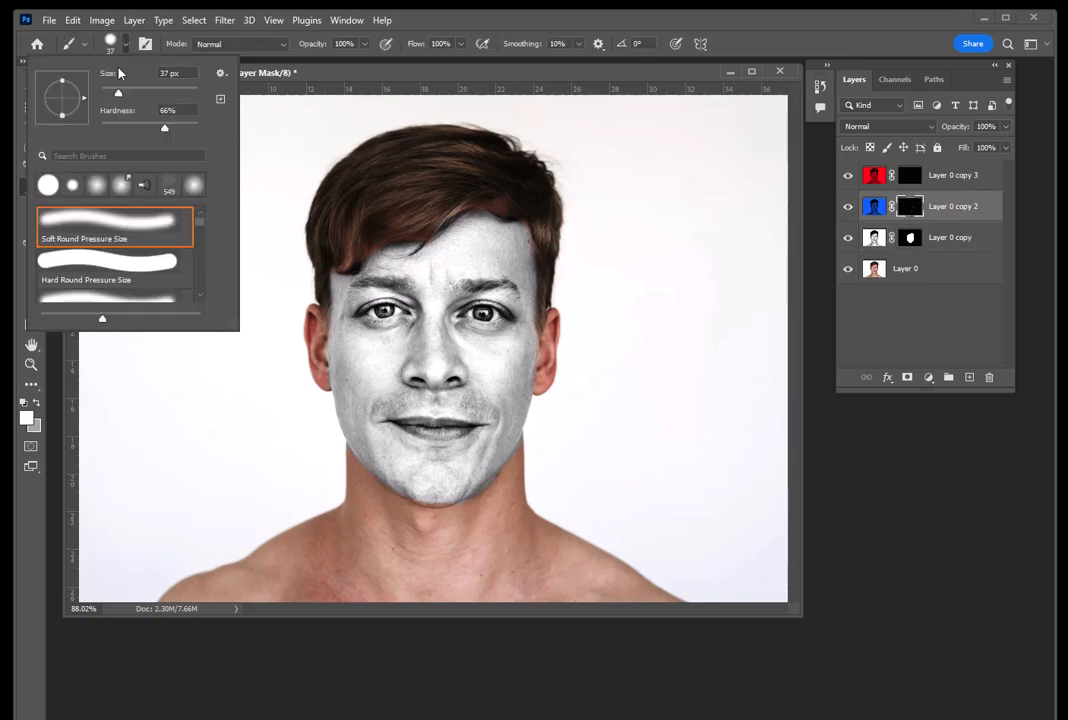
drag(129, 95, 139, 96)
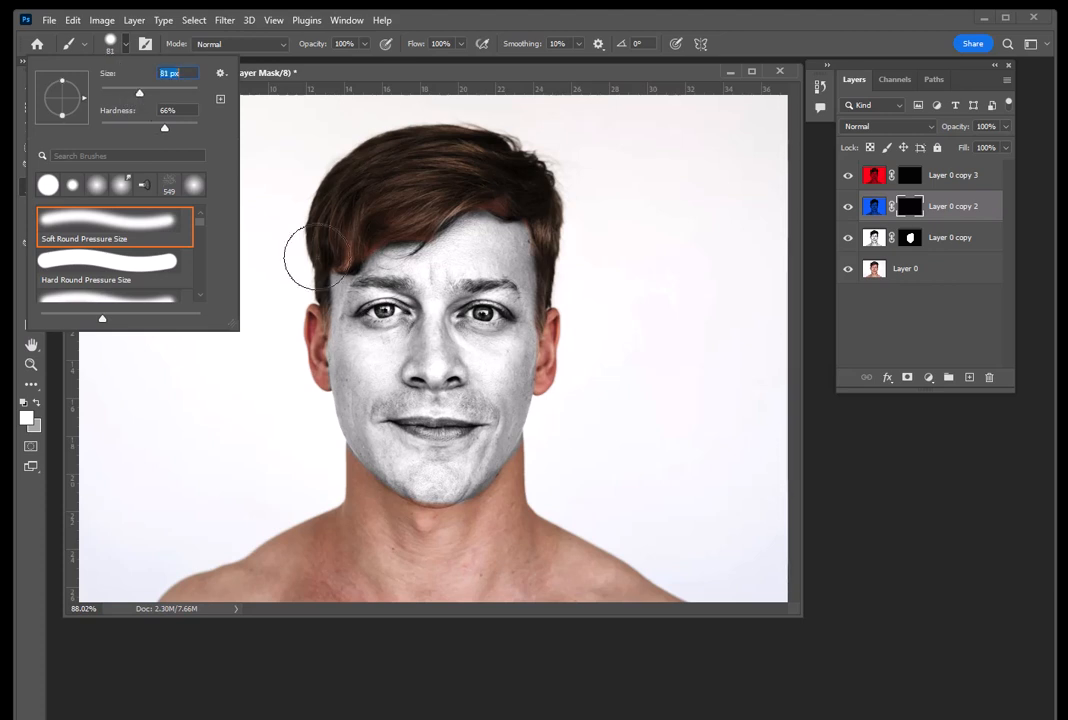
click(384, 314)
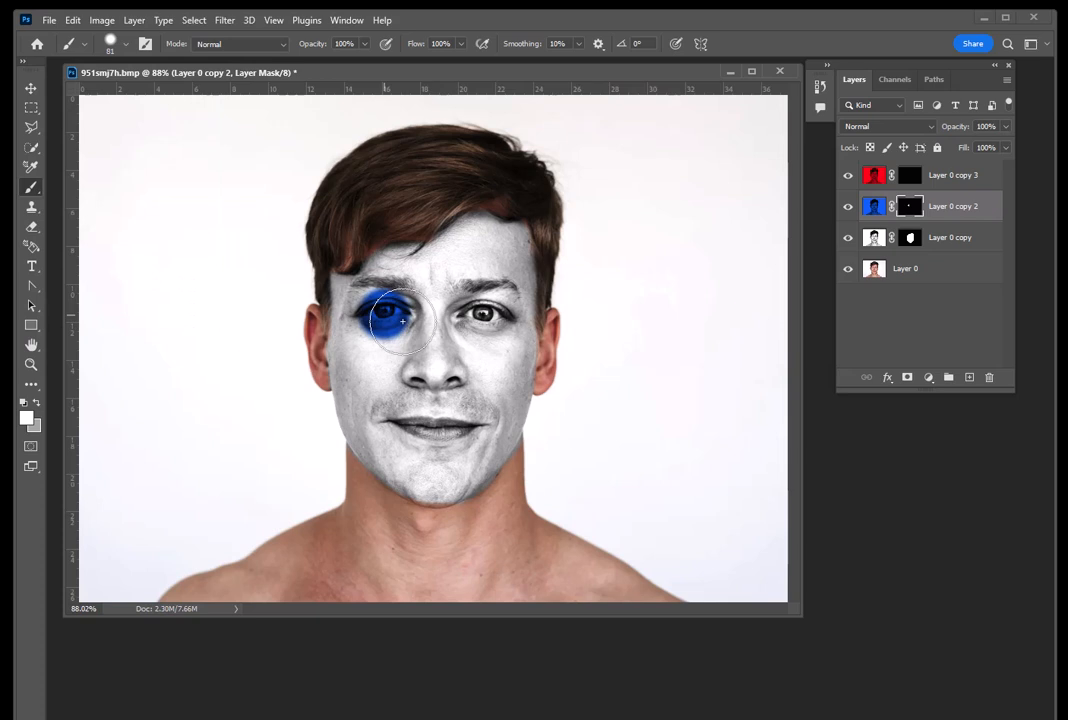
click(483, 315)
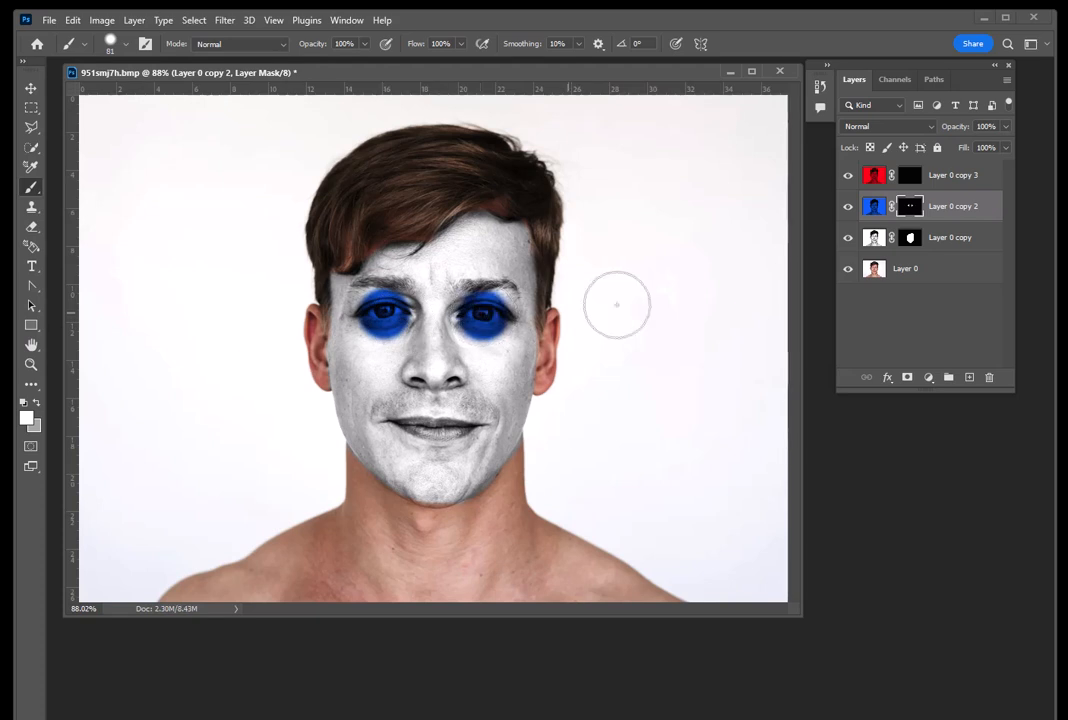
- Paint a round red spot over the mouth on Layer 0 copy 3's mask with a 94 px brush
click(909, 175)
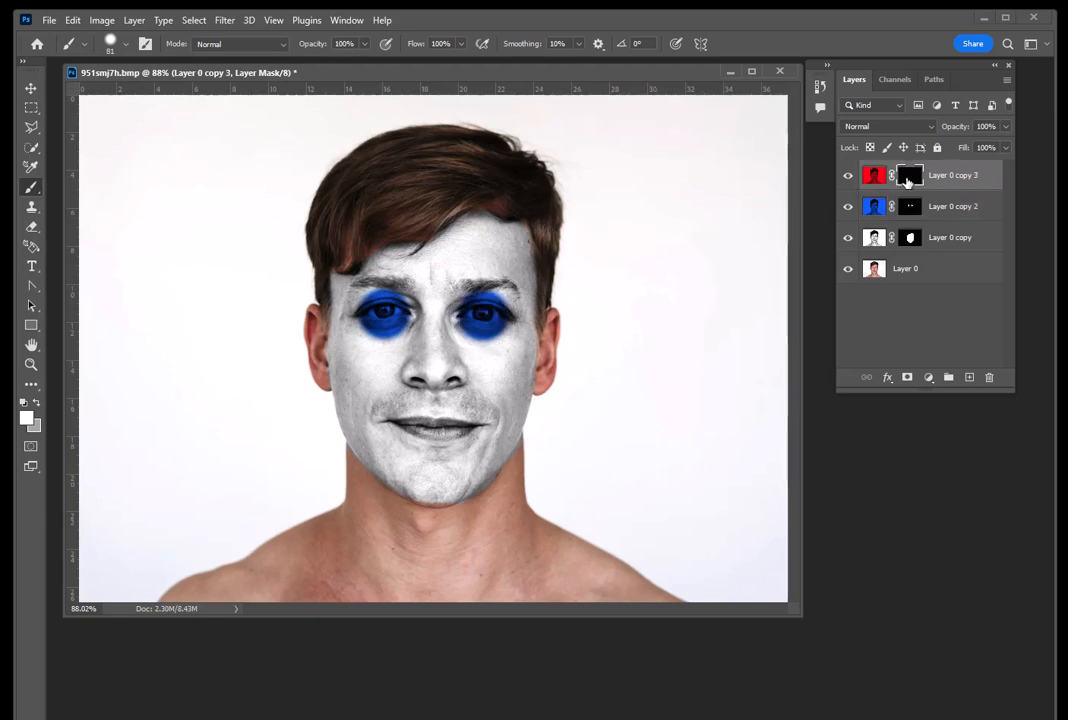
click(108, 42)
drag(144, 95, 147, 95)
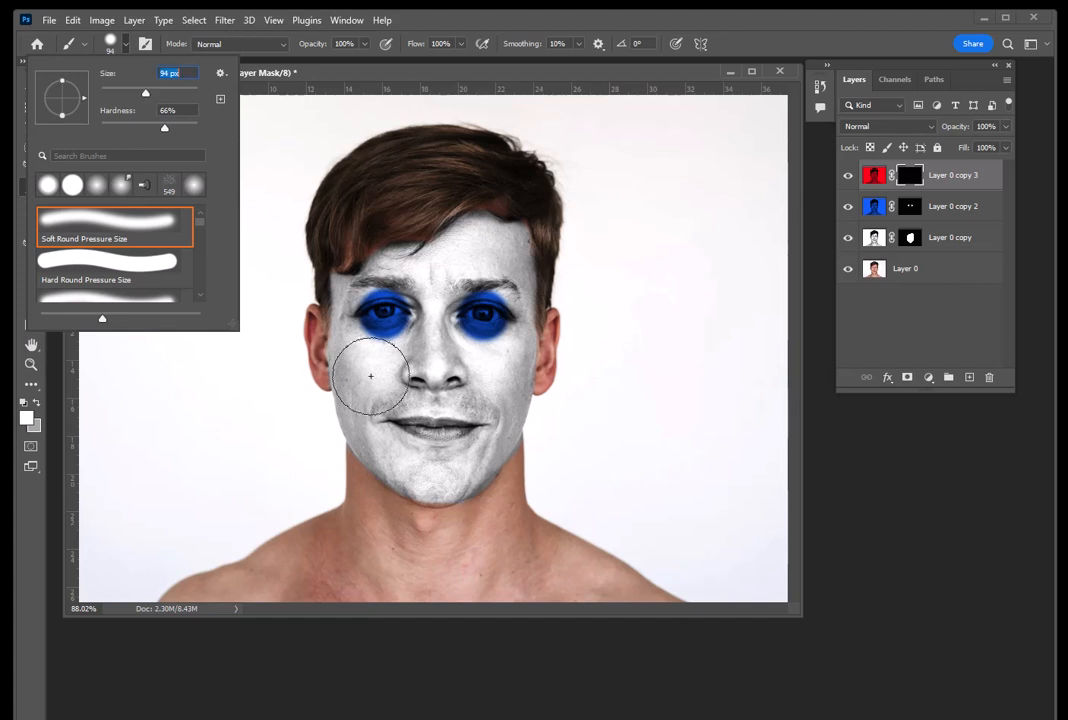
click(437, 430)
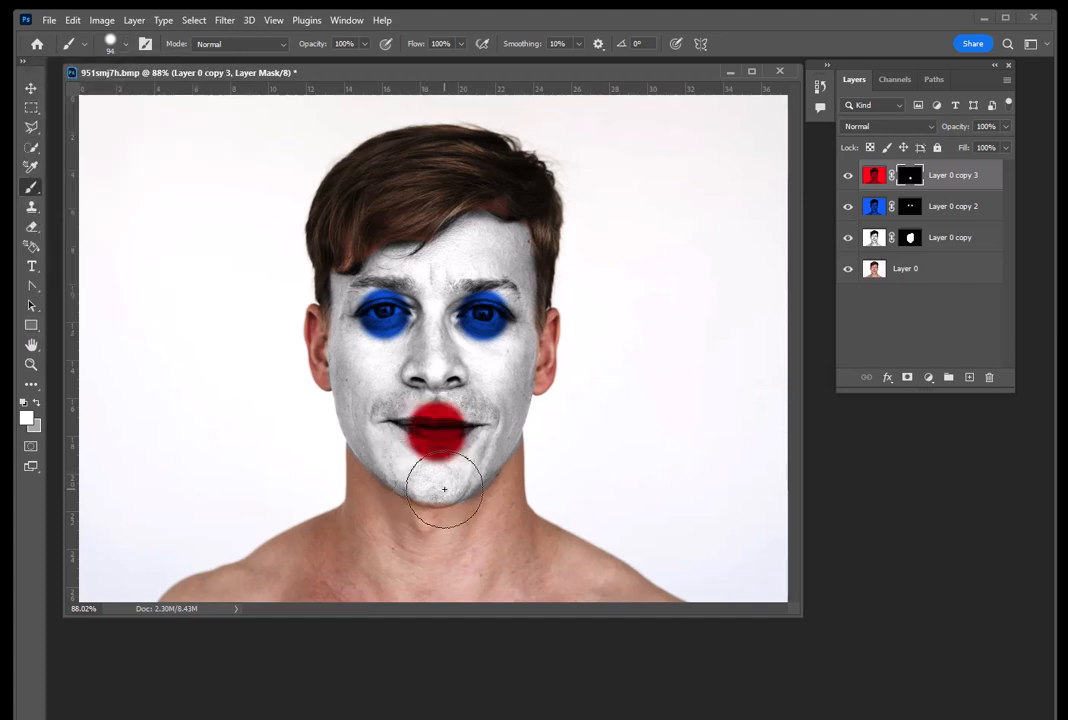
- Smudge the red spot on Layer 0 copy 3's mask outward to both cheeks as a wide clown smile, at 32 px and 50% strength
click(35, 385)
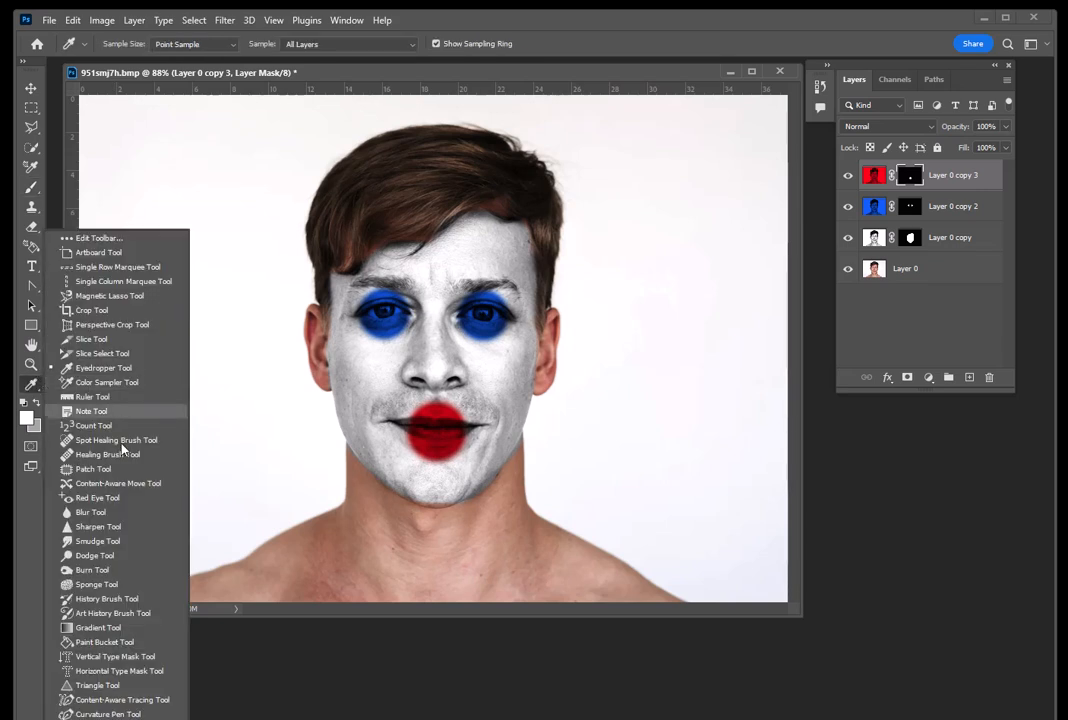
click(100, 541)
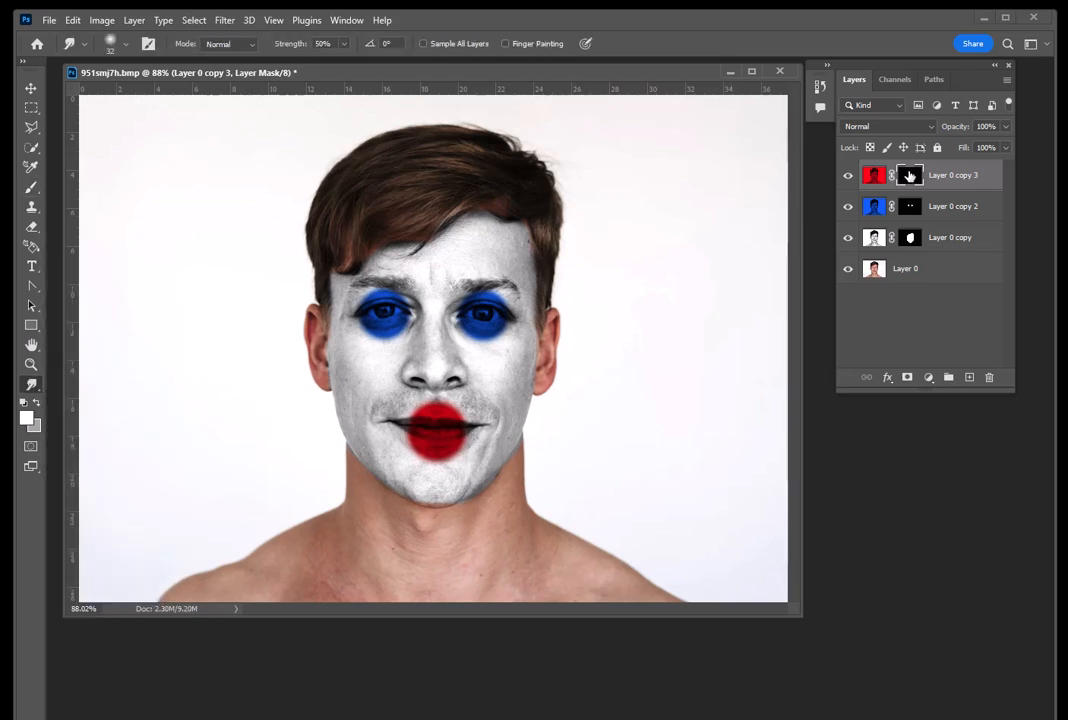
mouse_move(467, 431)
mouse_down()
mouse_move(501, 421)
mouse_move(452, 446)
mouse_move(504, 421)
mouse_move(459, 445)
mouse_move(510, 429)
mouse_move(454, 445)
mouse_move(517, 413)
mouse_move(445, 408)
mouse_move(506, 409)
mouse_move(451, 410)
mouse_move(496, 415)
mouse_move(462, 413)
mouse_move(515, 410)
mouse_up()
mouse_move(436, 441)
mouse_down()
mouse_move(356, 422)
mouse_move(427, 430)
mouse_move(341, 419)
mouse_move(416, 419)
mouse_move(354, 406)
mouse_move(406, 418)
mouse_move(345, 410)
mouse_move(398, 419)
mouse_move(351, 409)
mouse_move(369, 419)
mouse_move(351, 410)
mouse_move(500, 416)
mouse_move(372, 408)
mouse_up()
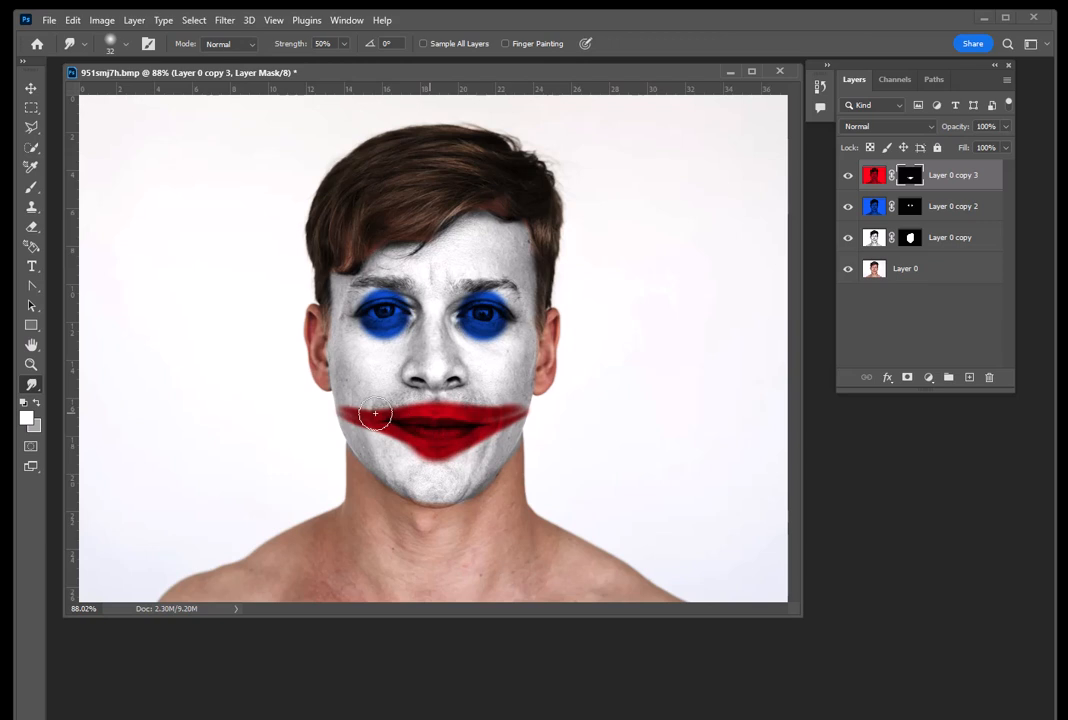
mouse_move(412, 443)
mouse_down()
mouse_move(433, 465)
mouse_move(352, 425)
mouse_up()
drag(431, 437, 517, 411)
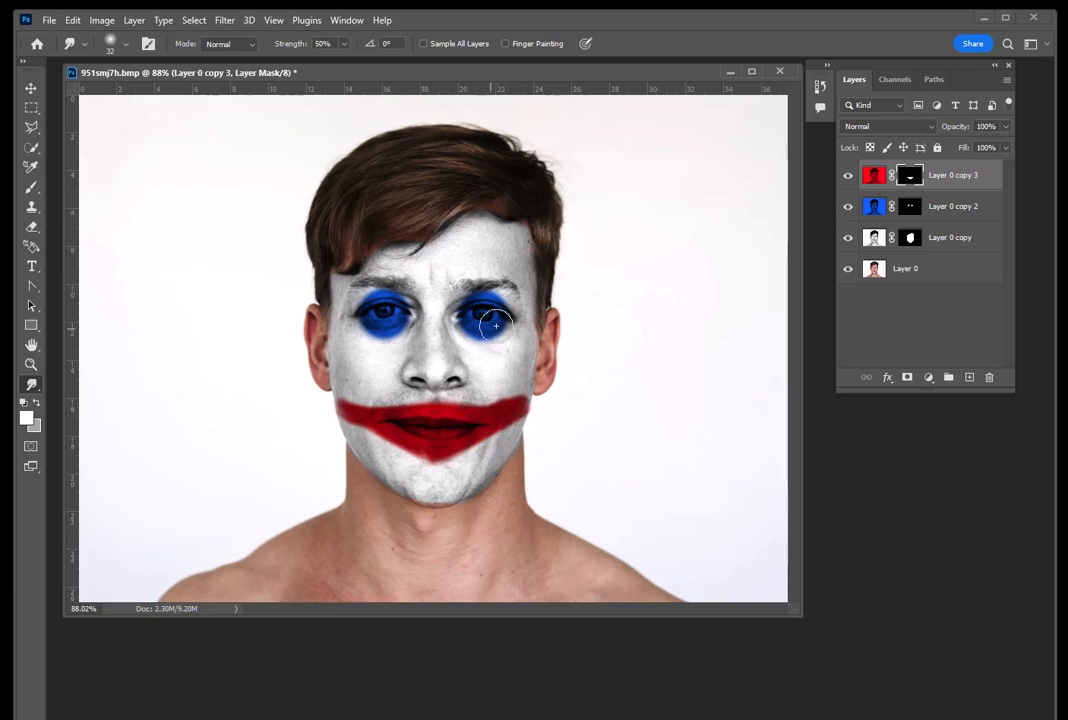
- Smudge both blue eye spots on Layer 0 copy 2's mask up past the eyebrows and down onto the cheeks as tapered diamonds
click(907, 206)
mouse_move(495, 322)
mouse_down()
mouse_move(486, 357)
mouse_move(491, 257)
mouse_up()
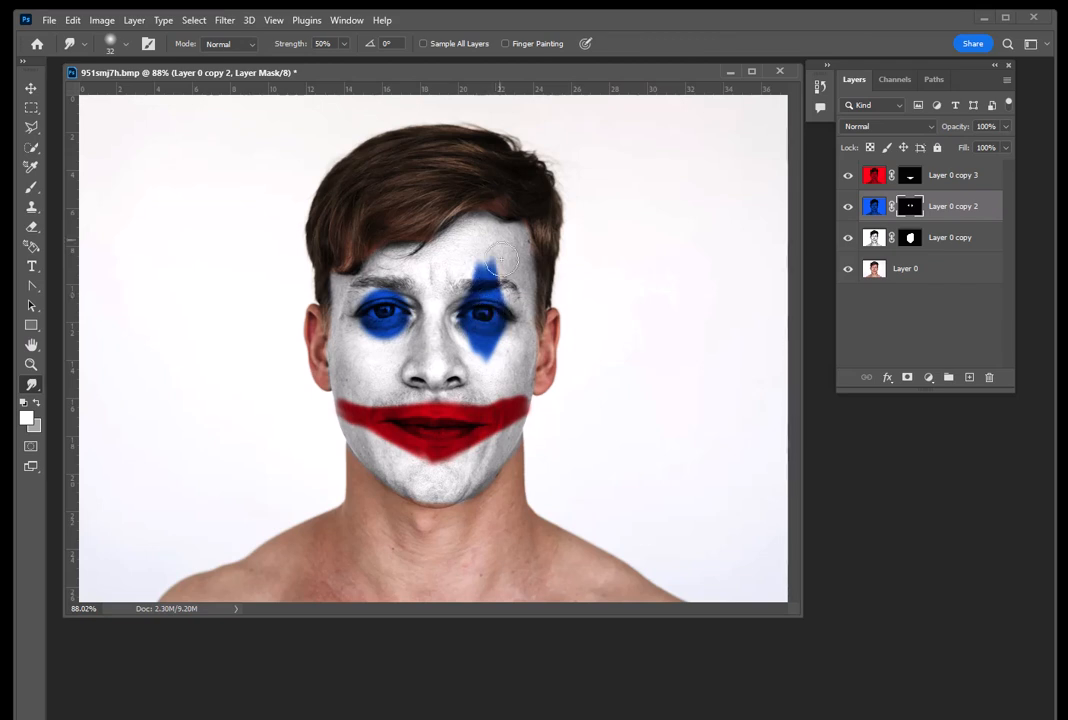
mouse_move(462, 331)
mouse_down()
mouse_move(468, 316)
mouse_move(475, 370)
mouse_up()
mouse_move(386, 315)
mouse_down()
mouse_move(375, 376)
mouse_move(377, 327)
mouse_move(359, 335)
mouse_move(382, 325)
mouse_move(366, 363)
mouse_move(367, 327)
mouse_move(393, 330)
mouse_move(381, 369)
mouse_up()
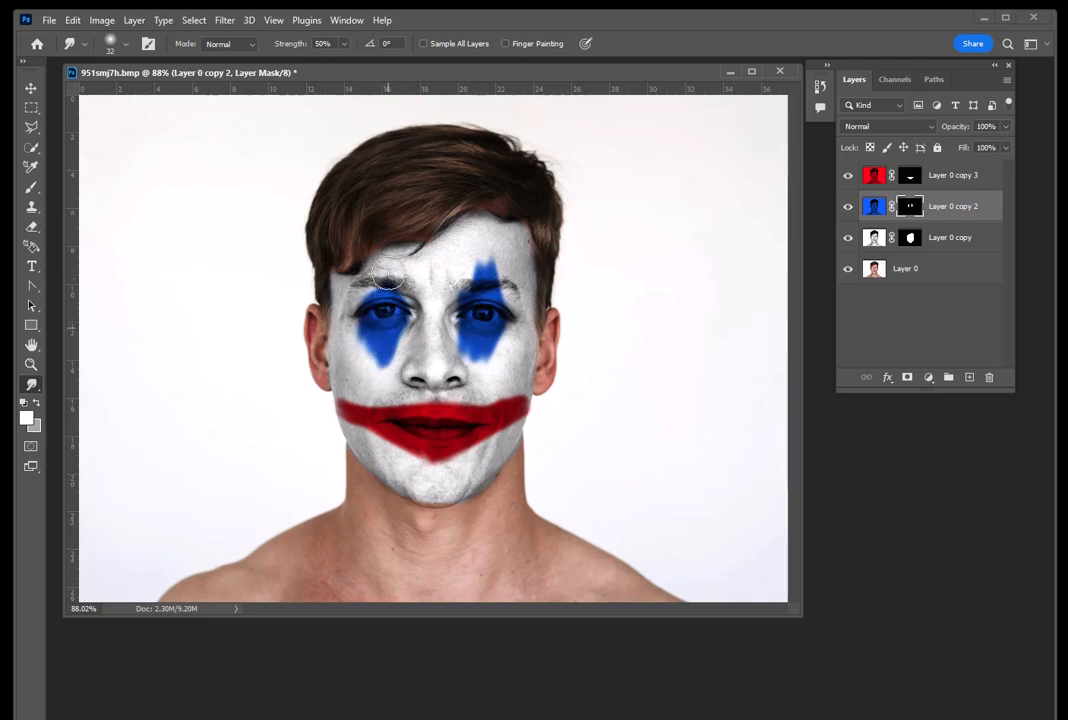
drag(371, 282, 391, 317)
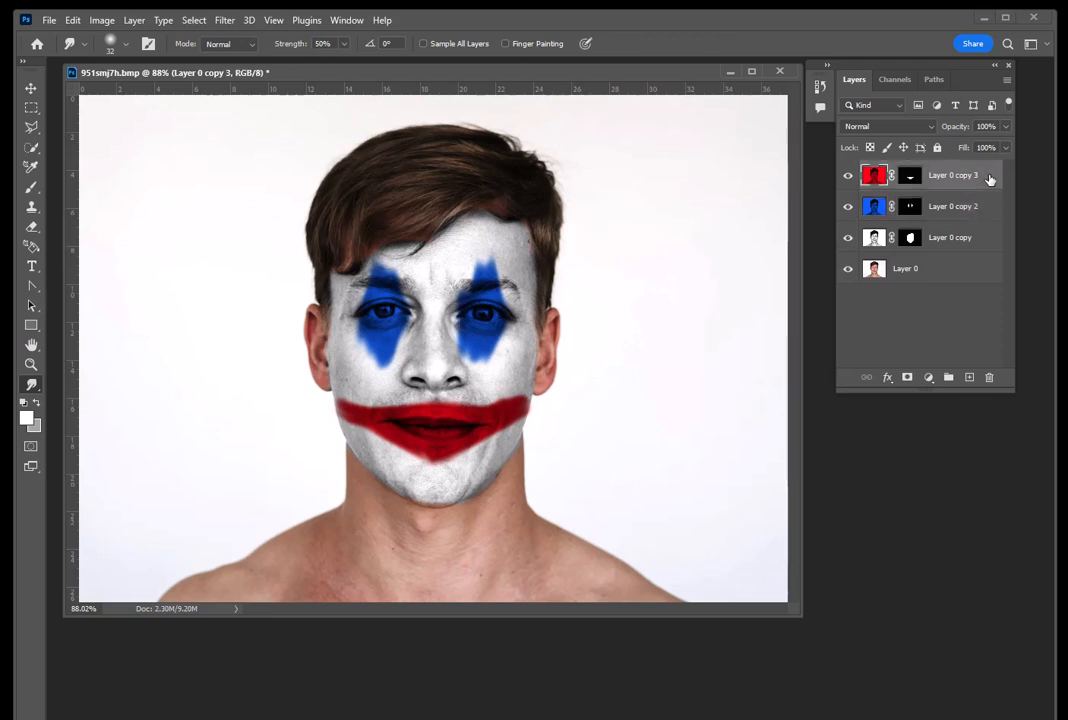
- Group Layer 0 copy, Layer 0 copy 2 and Layer 0 copy 3, and add a layer mask to the group
ctrl+click(986, 210)
ctrl+click(980, 241)
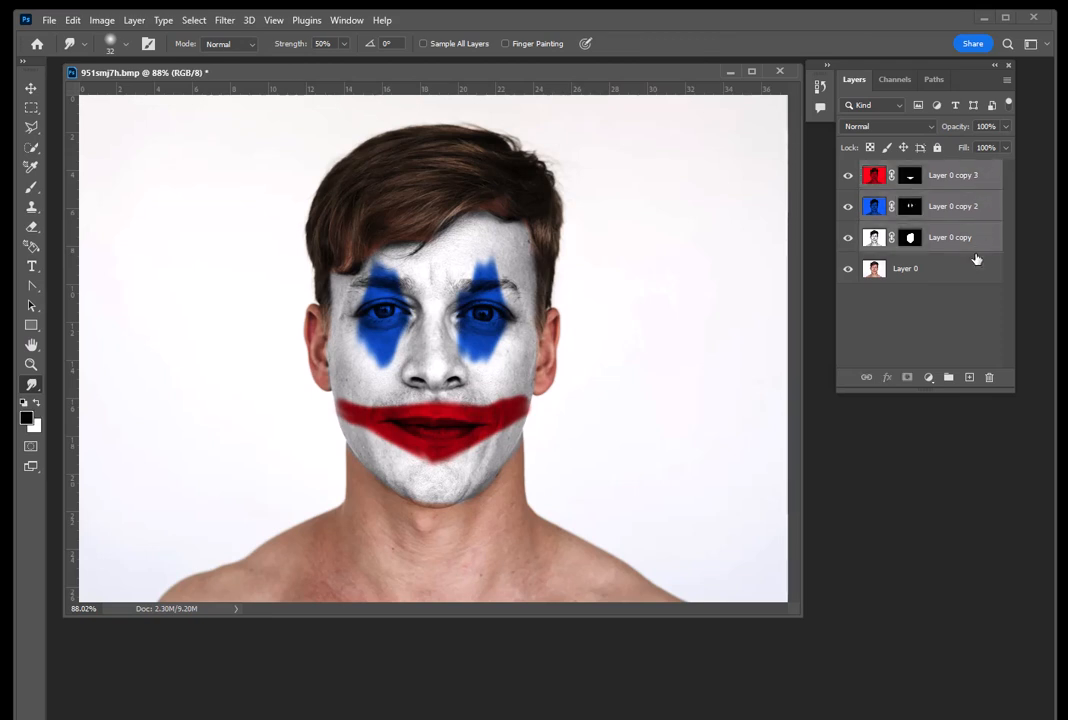
click(948, 378)
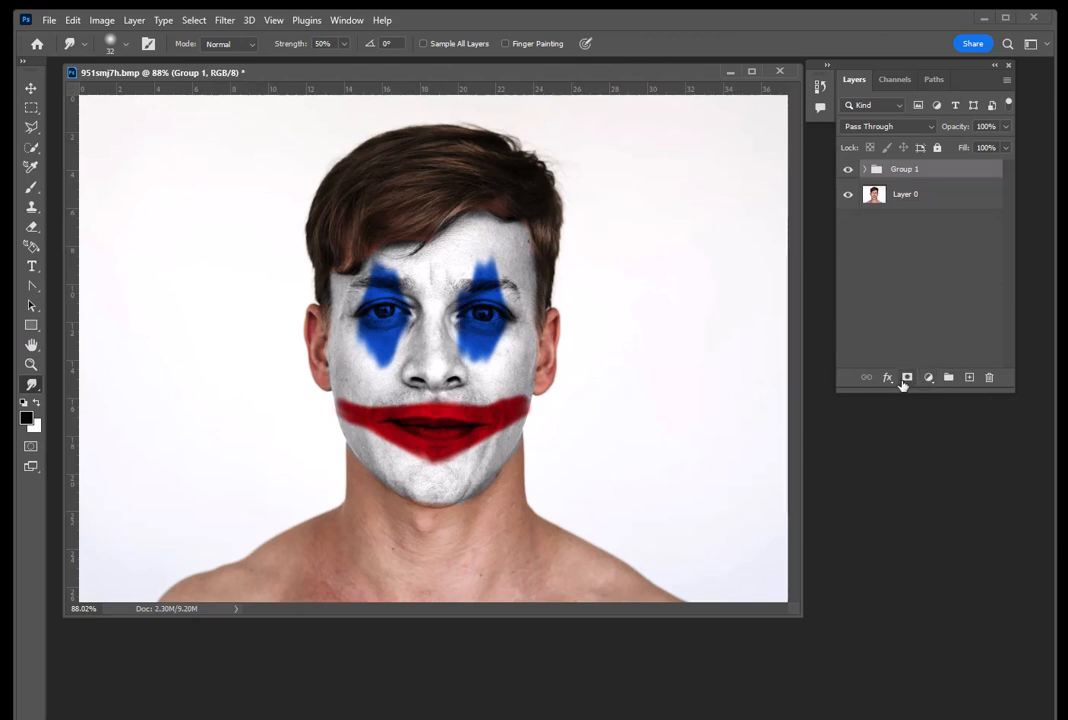
click(906, 378)
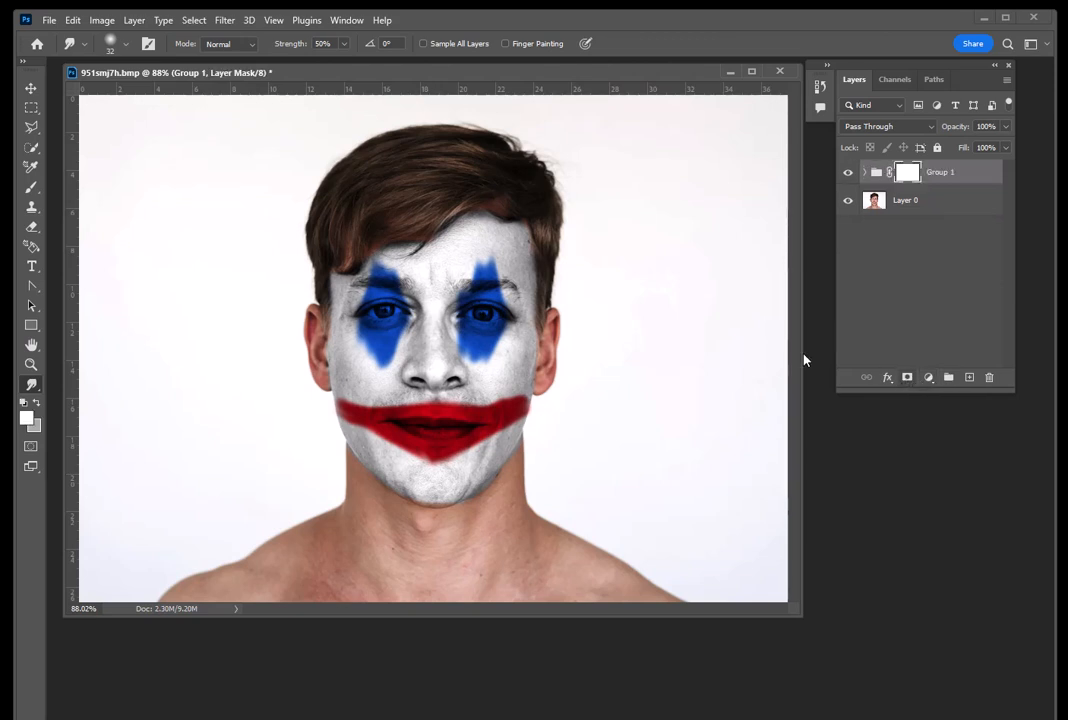
- Paint black 000000 over both eyes on Group 1's mask with a 23 px brush to reveal the natural eyes
click(30, 191)
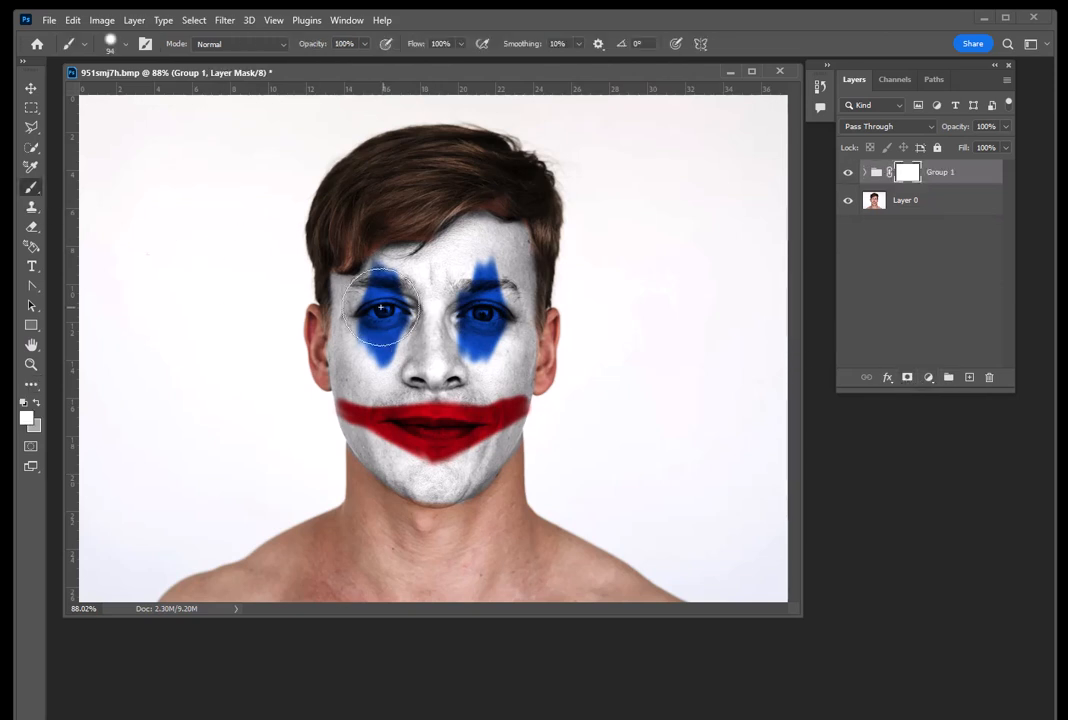
click(110, 44)
drag(130, 96, 126, 97)
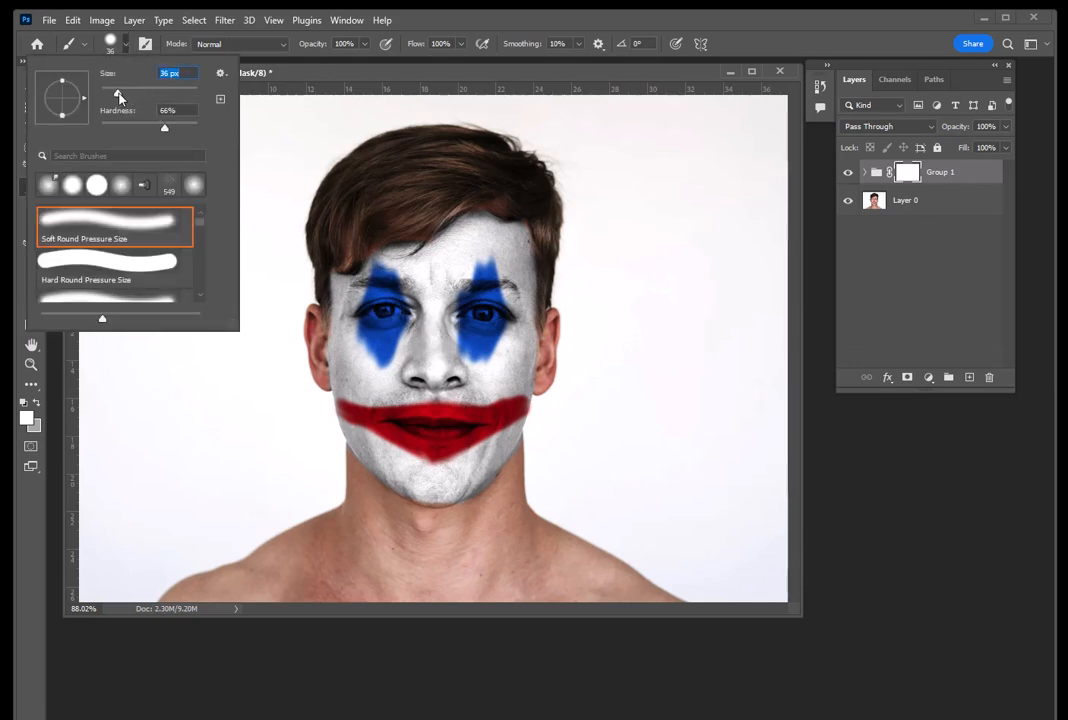
click(32, 364)
click(381, 321)
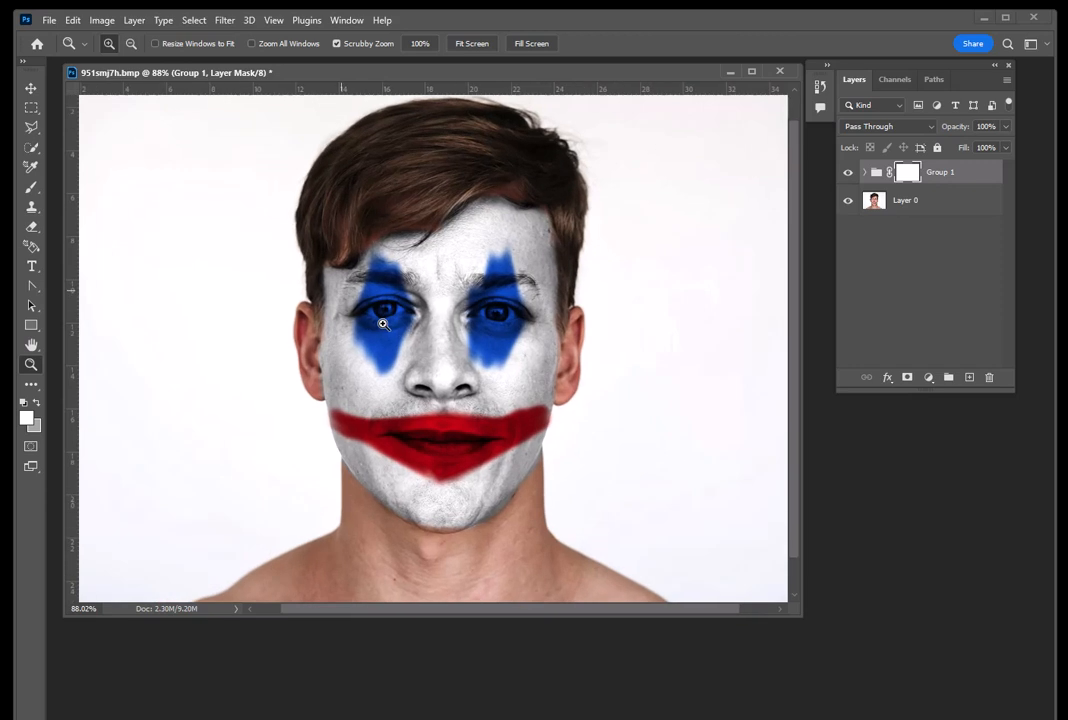
click(382, 322)
click(33, 189)
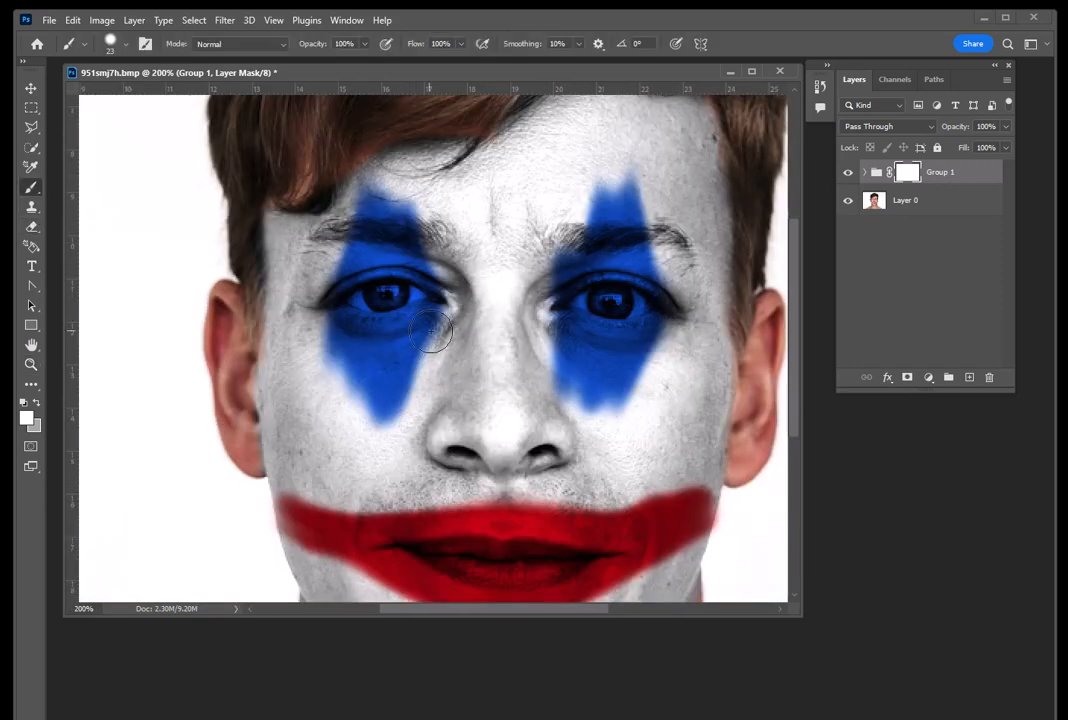
click(26, 417)
click(238, 621)
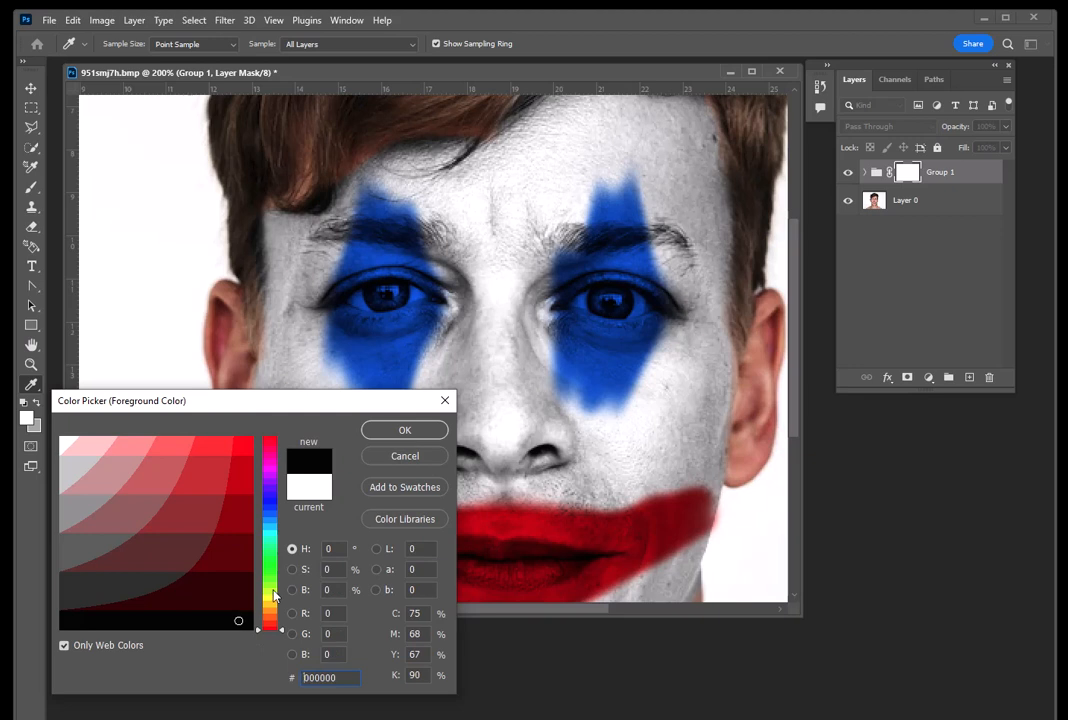
click(394, 429)
mouse_move(405, 292)
mouse_down()
mouse_move(333, 298)
mouse_move(440, 297)
mouse_move(365, 308)
mouse_move(388, 312)
mouse_move(342, 302)
mouse_move(369, 288)
mouse_move(420, 288)
mouse_move(417, 306)
mouse_move(360, 314)
mouse_up()
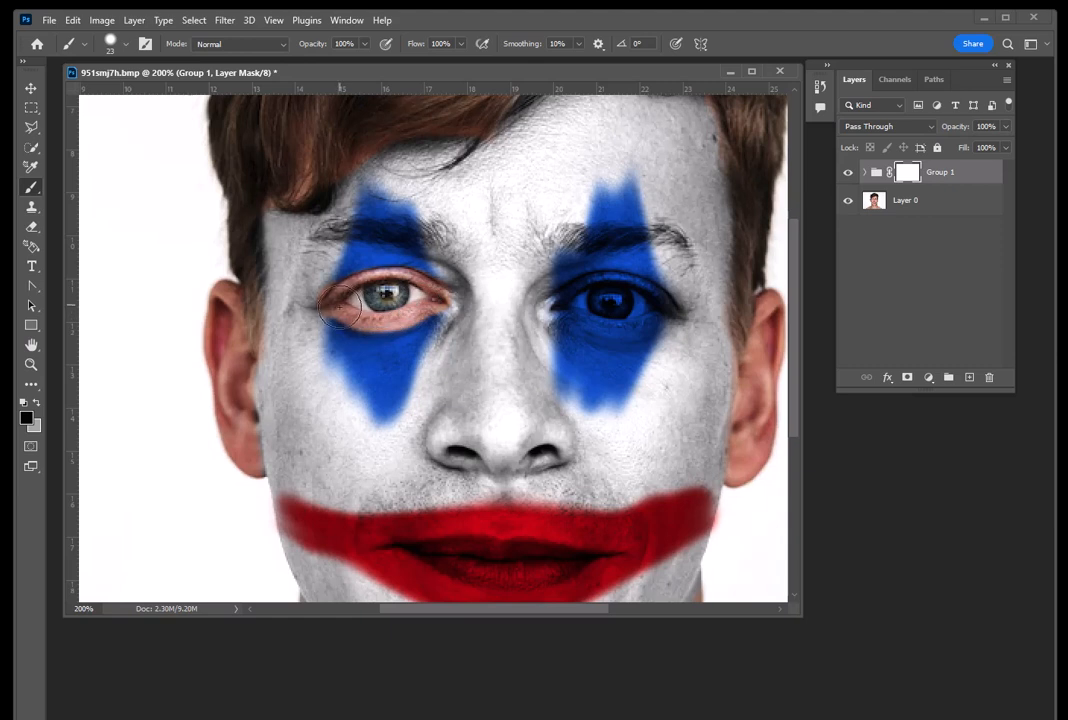
mouse_move(635, 300)
mouse_down()
mouse_move(559, 304)
mouse_move(611, 297)
mouse_move(586, 296)
mouse_move(610, 286)
mouse_move(671, 314)
mouse_move(572, 308)
mouse_up()
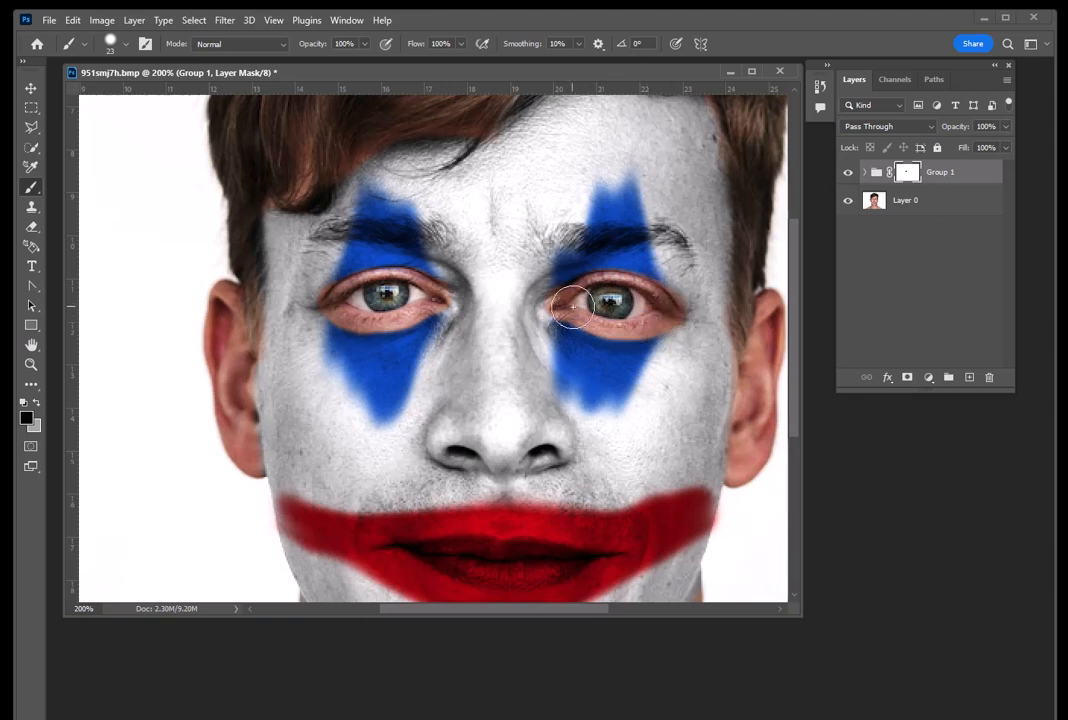
- Add a new empty layer directly above Layer 0
click(31, 364)
right_click(582, 268)
click(605, 275)
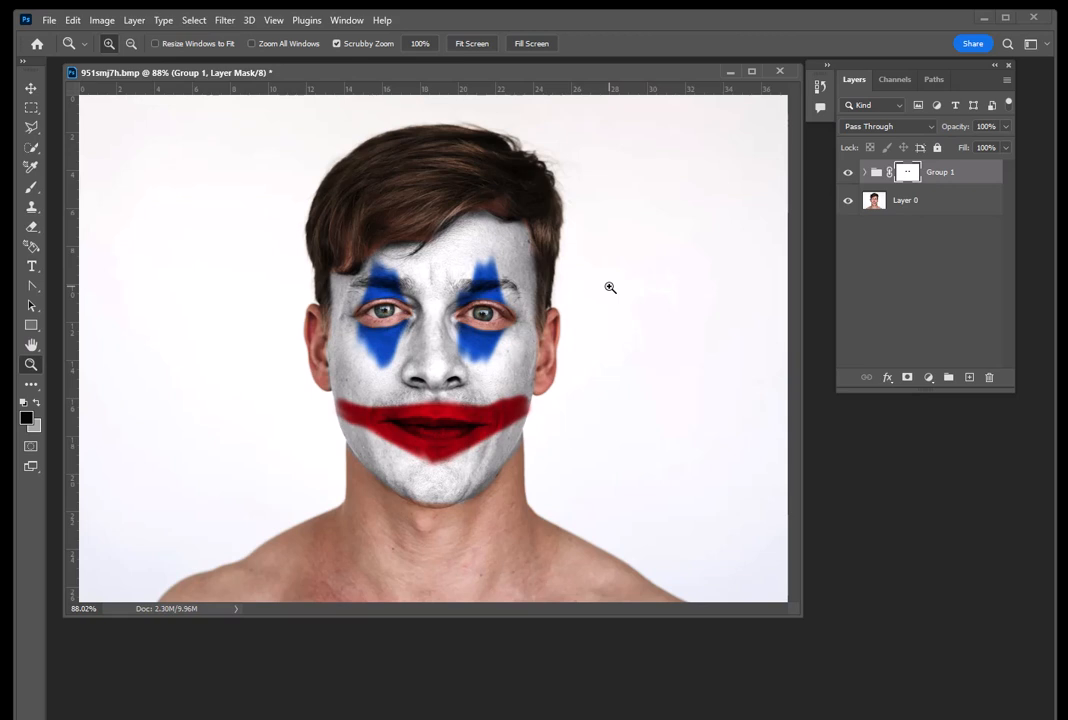
click(960, 205)
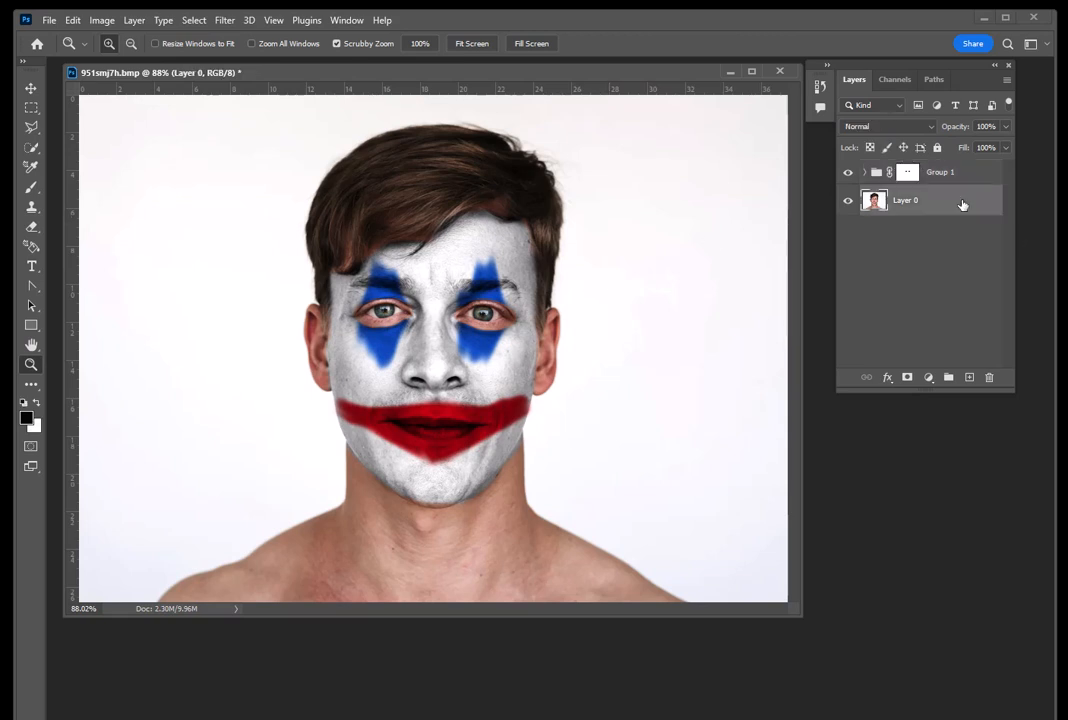
click(970, 378)
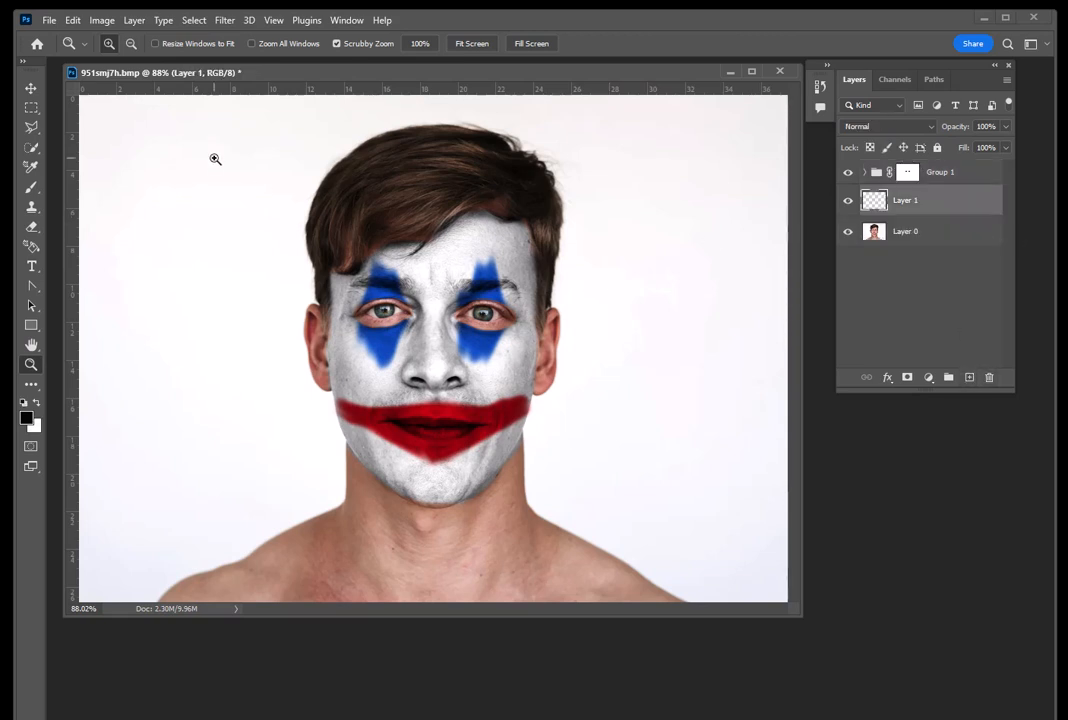
- Set the foreground colour to green 33ff00 and brush a first 23 px patch onto the hair on Layer 1
click(26, 418)
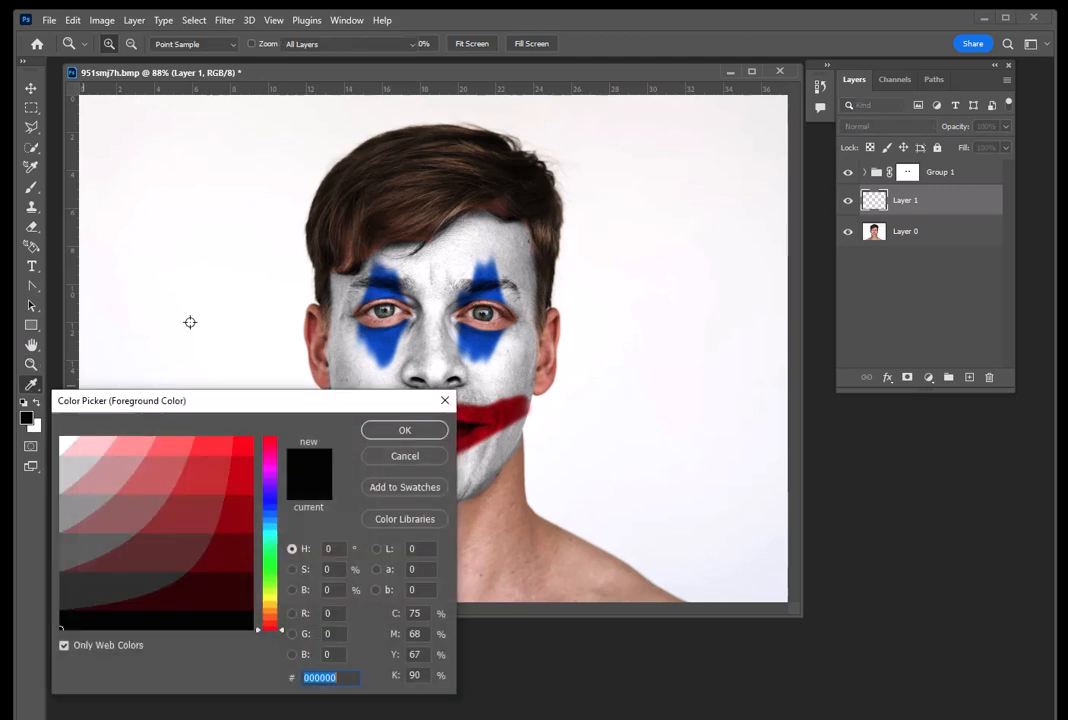
click(270, 558)
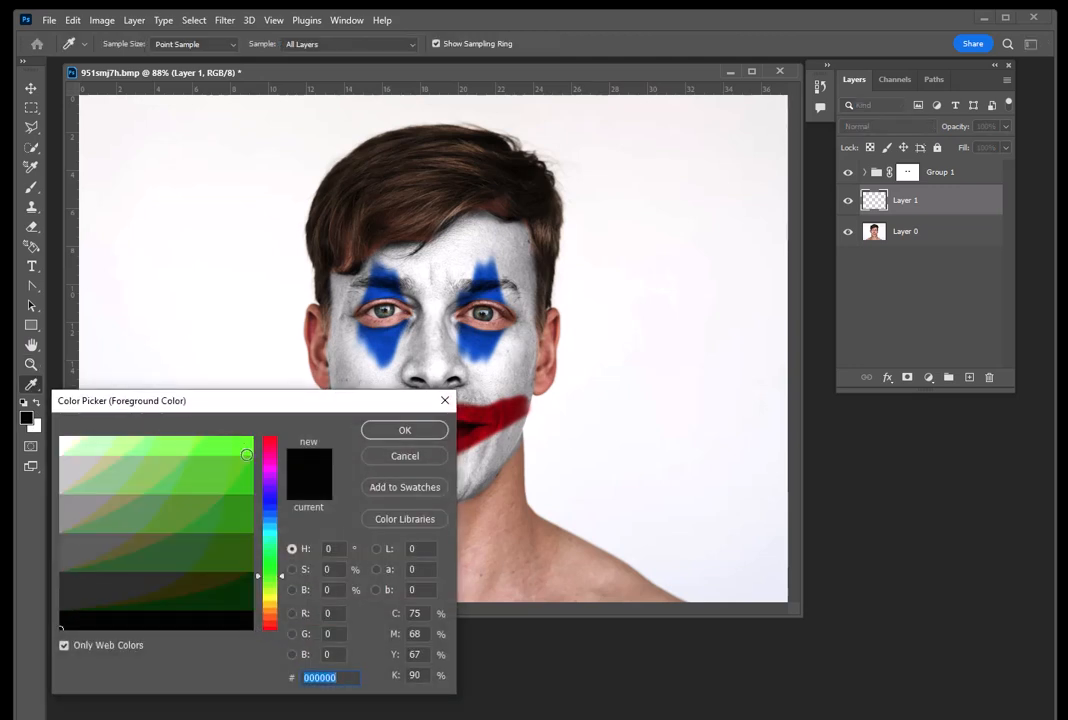
click(282, 568)
click(240, 447)
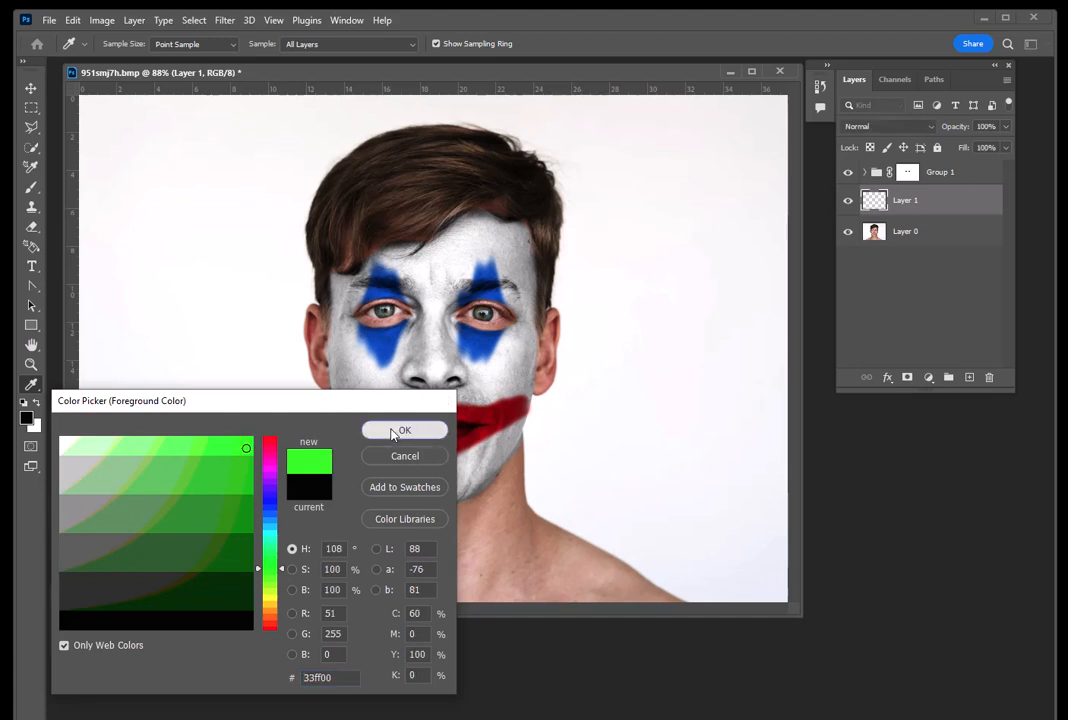
click(405, 430)
click(30, 189)
mouse_move(433, 163)
mouse_down()
mouse_move(396, 201)
mouse_move(439, 171)
mouse_move(397, 213)
mouse_move(432, 212)
mouse_up()
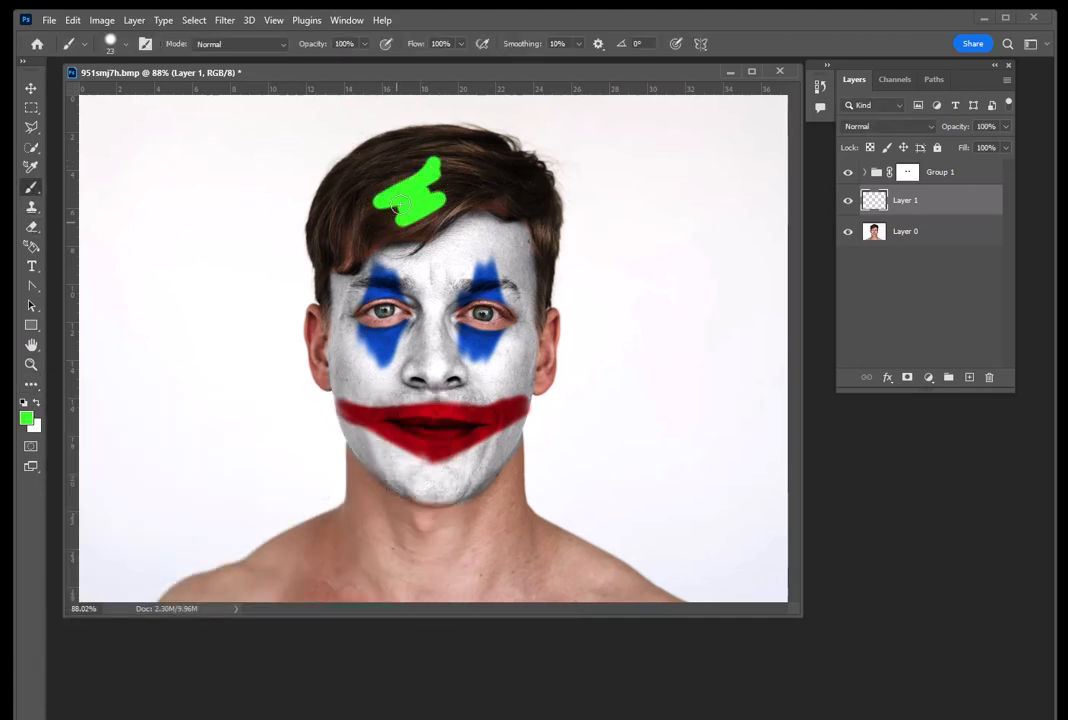
- Enlarge the brush to 69 px and paint green over the main mass of hair on Layer 1
click(125, 44)
drag(134, 98, 135, 98)
mouse_move(424, 164)
mouse_down()
mouse_move(362, 201)
mouse_move(425, 157)
mouse_move(369, 180)
mouse_move(336, 229)
mouse_move(342, 211)
mouse_move(422, 181)
mouse_move(371, 220)
mouse_move(350, 224)
mouse_move(488, 171)
mouse_move(528, 206)
mouse_move(479, 166)
mouse_move(379, 160)
mouse_up()
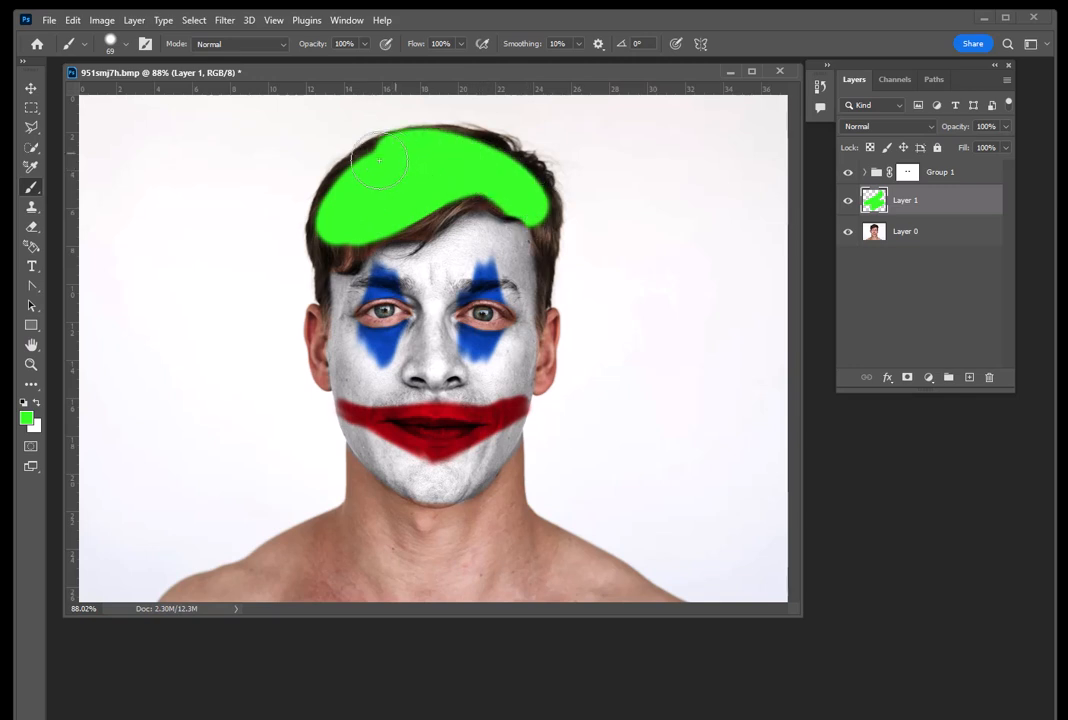
- Cover the remaining hair on Layer 1 with green along the hairline, outer edges, crown and both sideburns using a 25 px brush
click(124, 44)
mouse_move(478, 184)
mouse_down()
mouse_move(419, 215)
mouse_move(473, 197)
mouse_move(391, 233)
mouse_move(425, 221)
mouse_move(425, 231)
mouse_move(378, 235)
mouse_move(325, 262)
mouse_move(324, 302)
mouse_move(323, 248)
mouse_move(329, 259)
mouse_move(346, 234)
mouse_move(328, 262)
mouse_move(316, 235)
mouse_move(315, 249)
mouse_move(320, 202)
mouse_move(373, 148)
mouse_move(480, 142)
mouse_move(541, 183)
mouse_move(543, 194)
mouse_move(517, 206)
mouse_move(478, 197)
mouse_up()
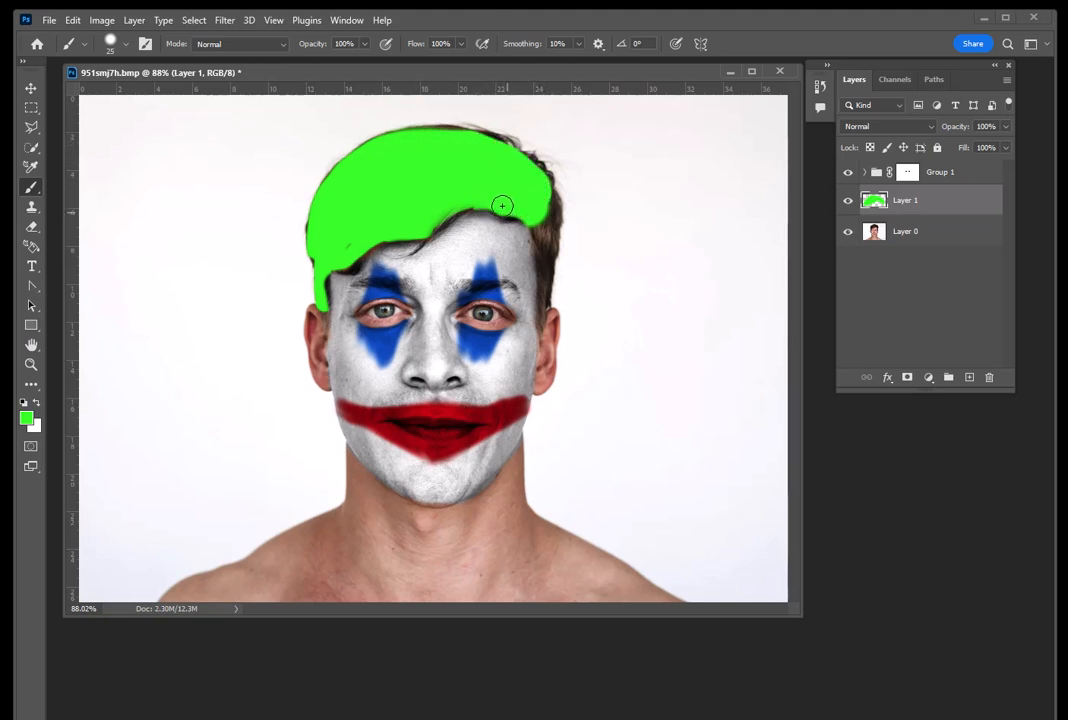
mouse_move(513, 190)
mouse_down()
mouse_move(554, 223)
mouse_move(554, 195)
mouse_move(528, 160)
mouse_move(450, 136)
mouse_up()
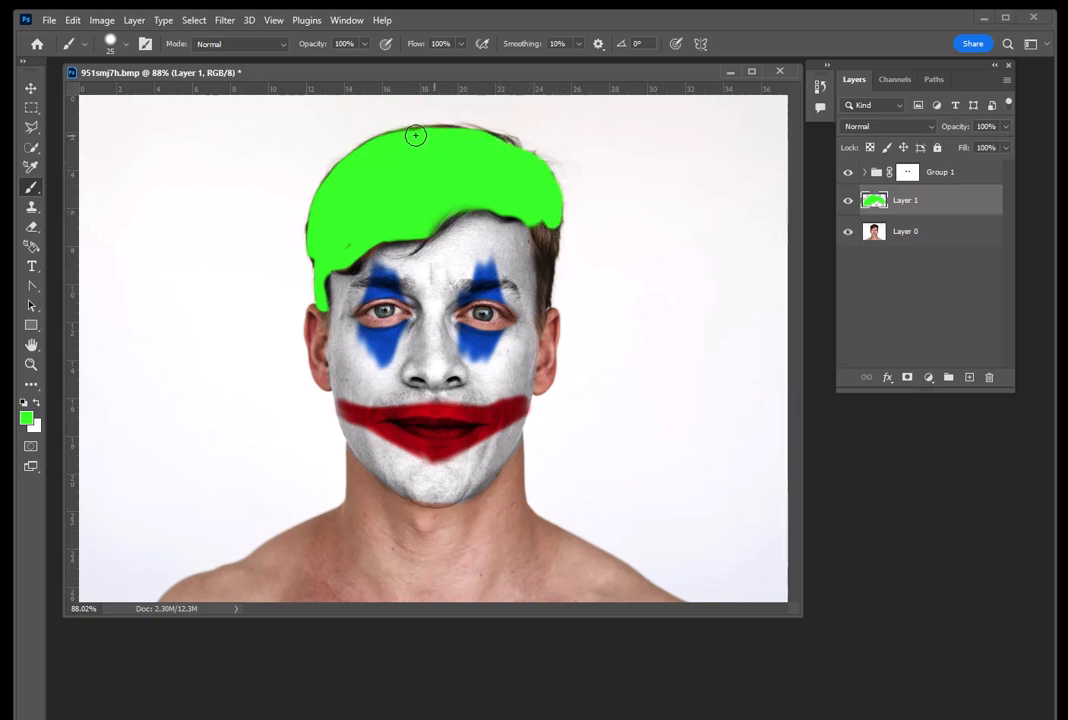
mouse_move(516, 178)
mouse_down()
mouse_move(547, 214)
mouse_move(550, 285)
mouse_move(549, 269)
mouse_up()
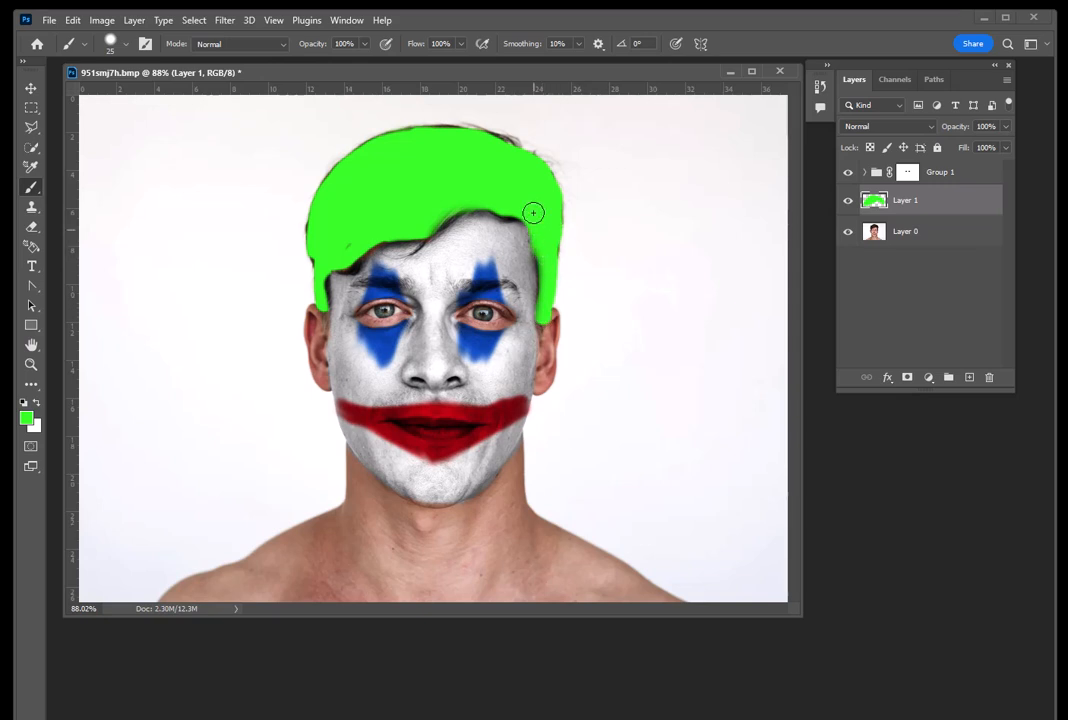
mouse_move(504, 156)
mouse_down()
mouse_move(380, 112)
mouse_move(405, 130)
mouse_move(360, 154)
mouse_up()
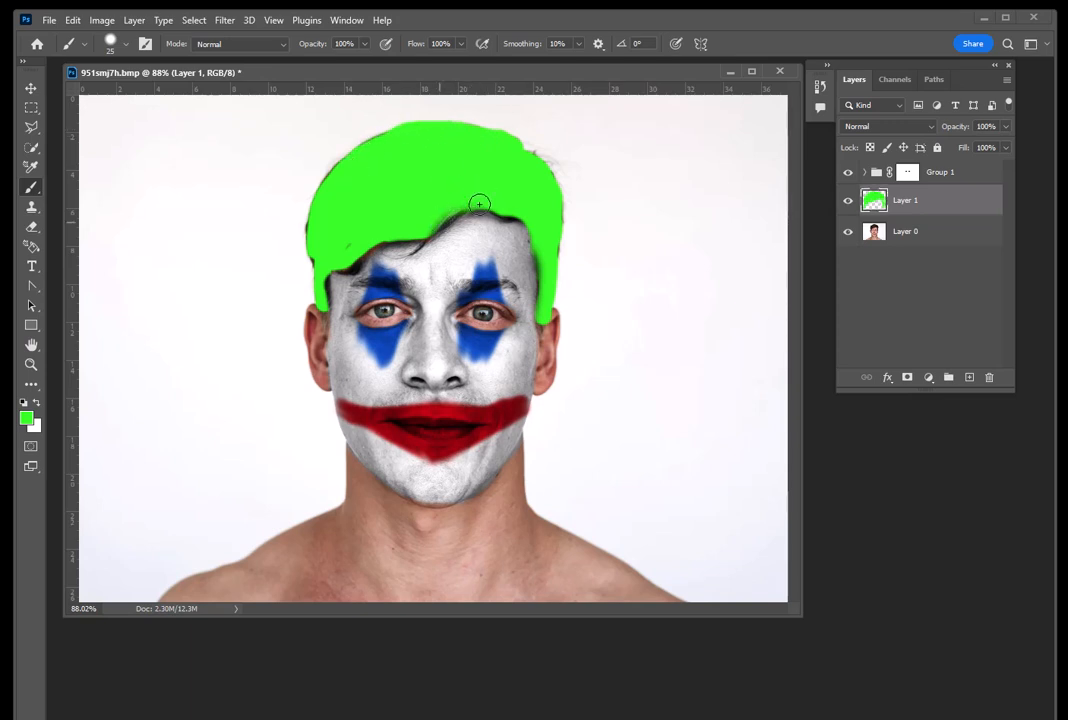
- Set Layer 1's blend mode to Color and erase the green spill beyond the hair's upper edge with a 26 px eraser
click(930, 126)
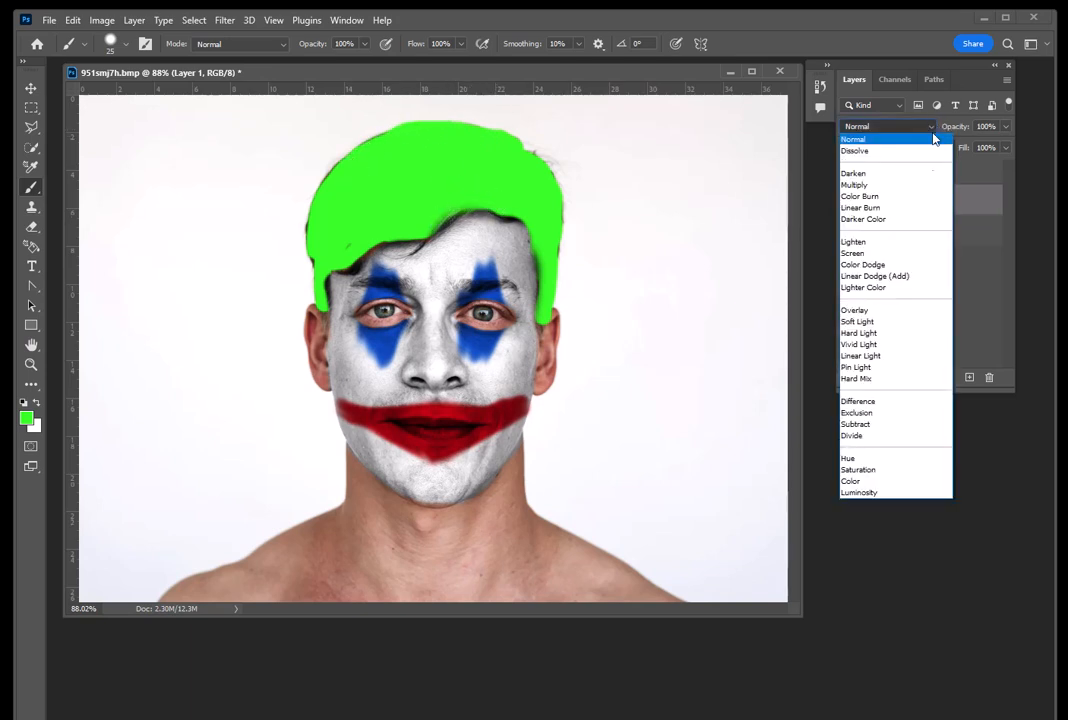
click(898, 484)
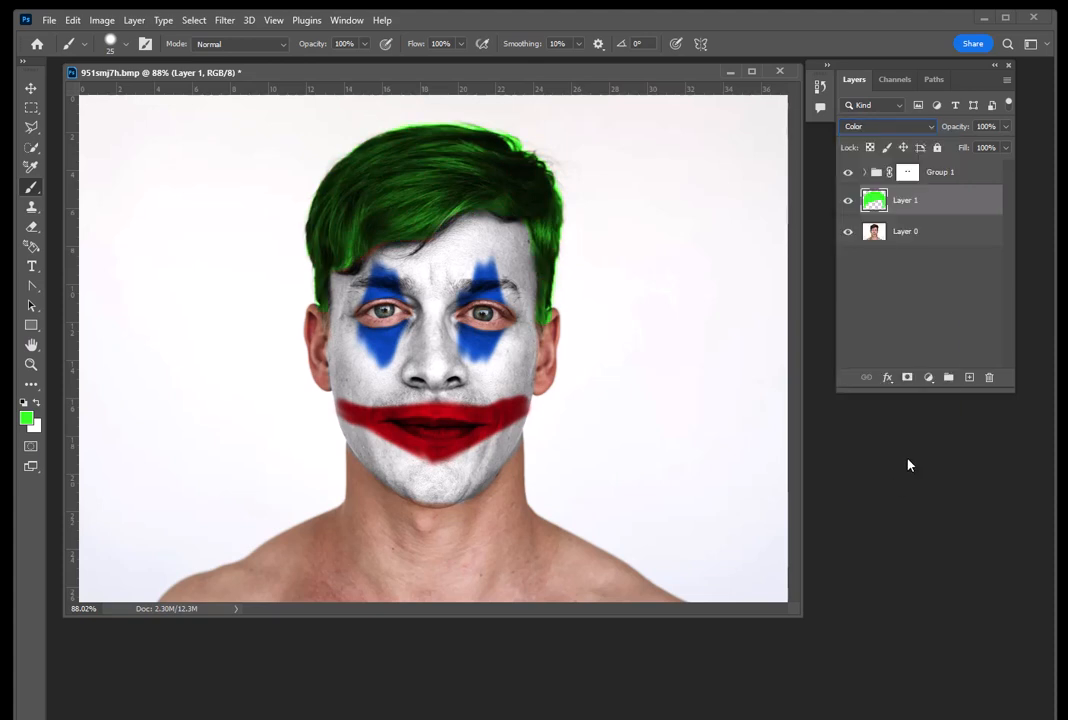
click(33, 228)
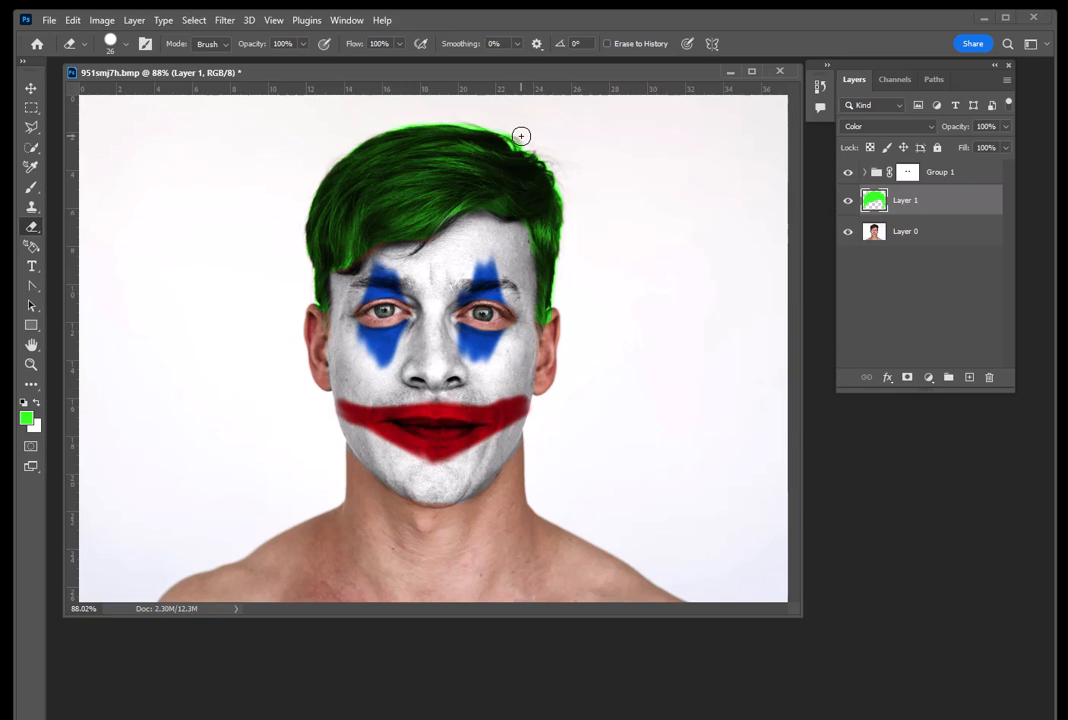
drag(519, 140, 517, 144)
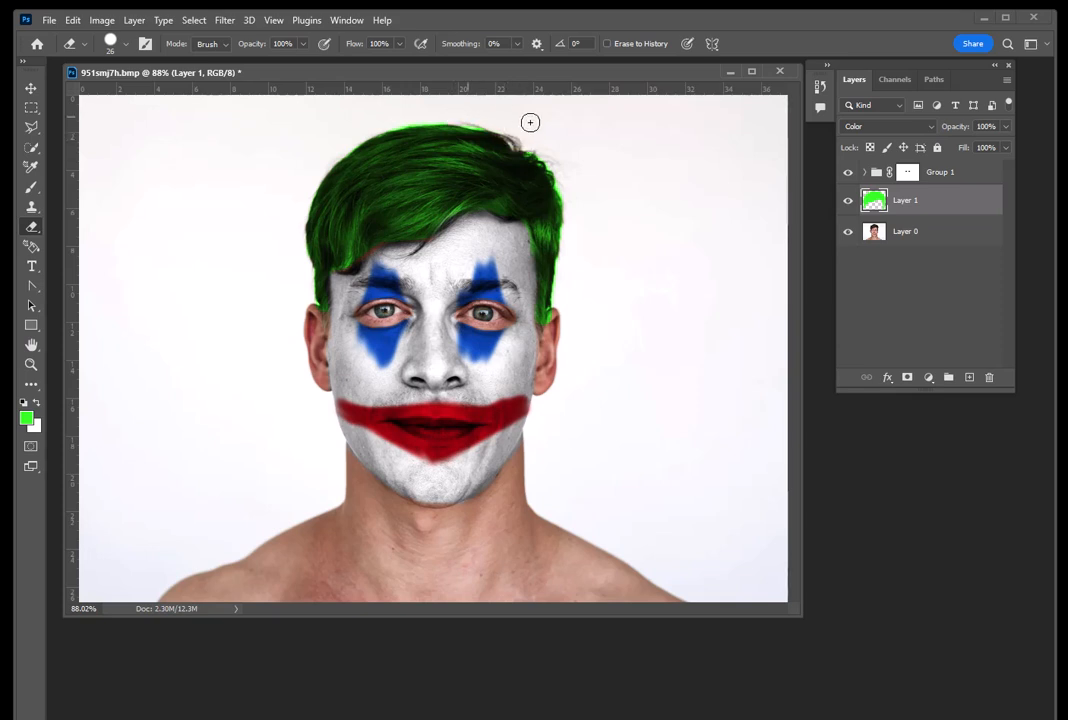